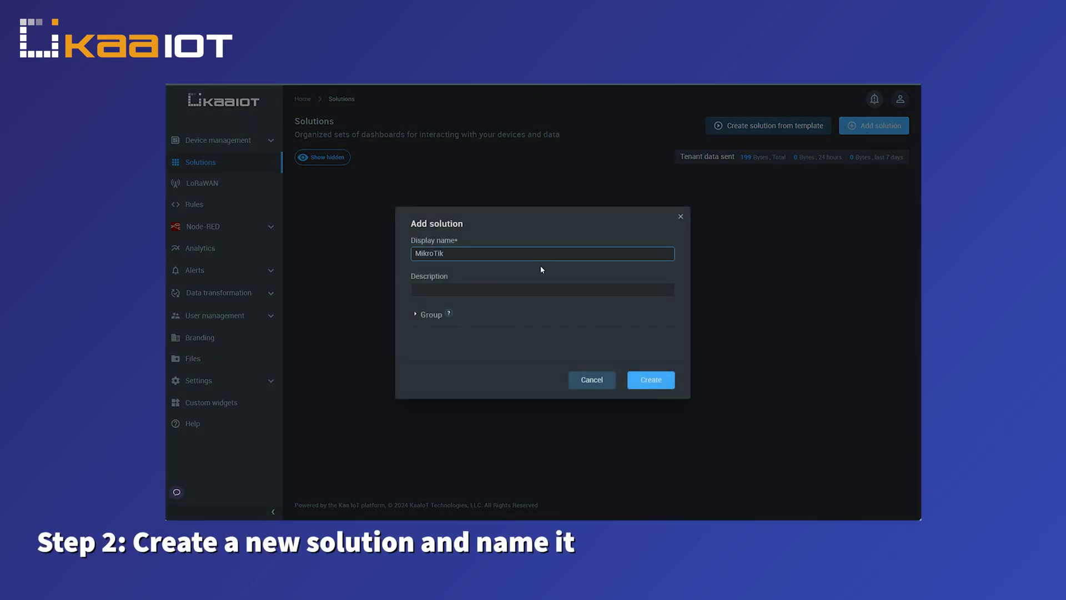
Confirm creation of the new solution with display name MikroTik.
click(633, 378)
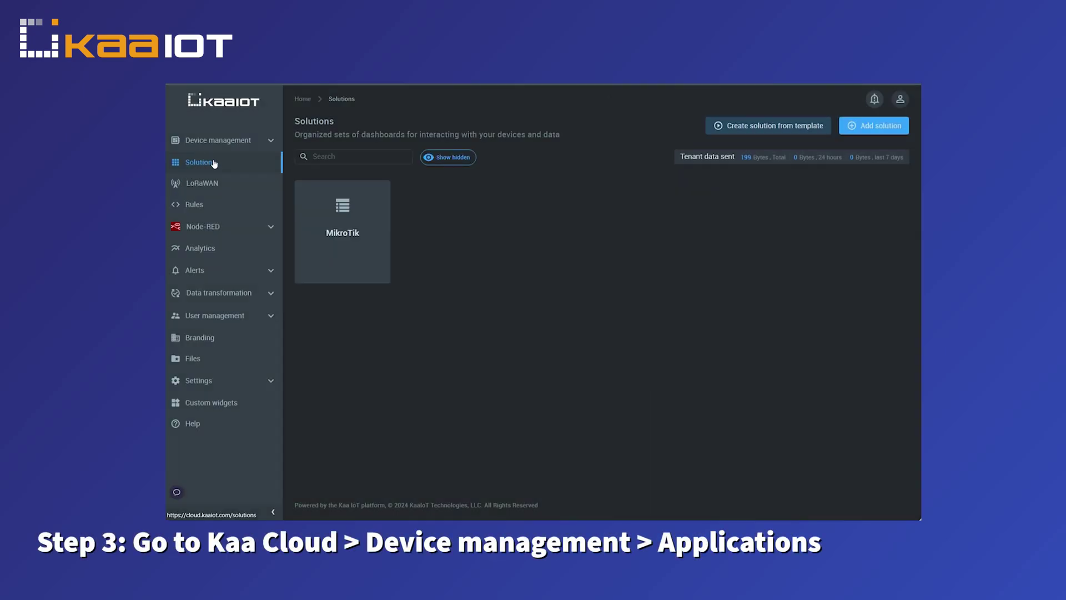
Expand the MikroTik application under Device management > Applications to show its base configuration.
click(272, 144)
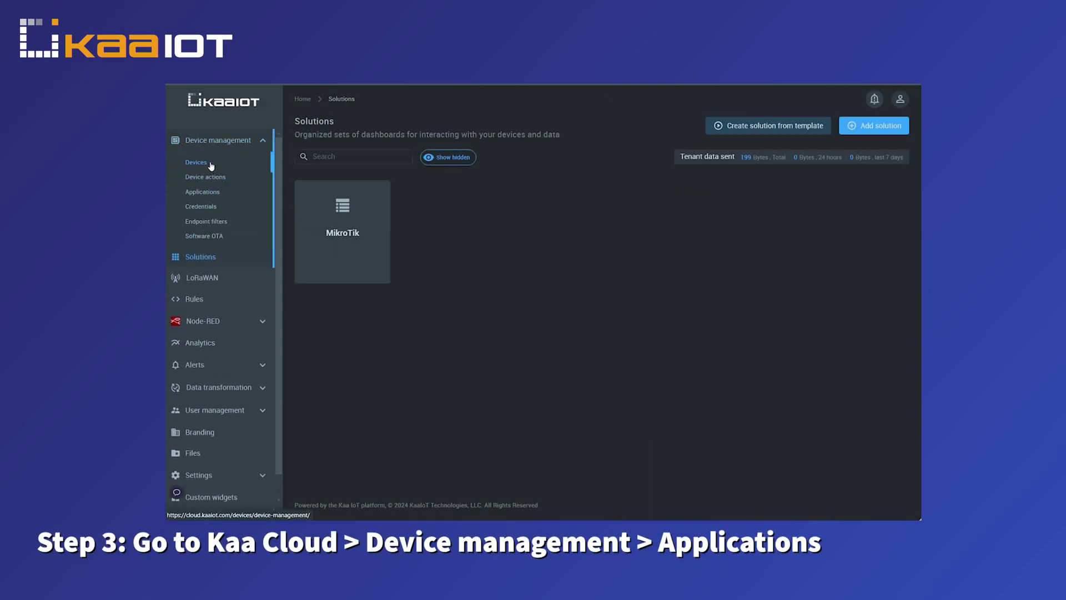
click(211, 191)
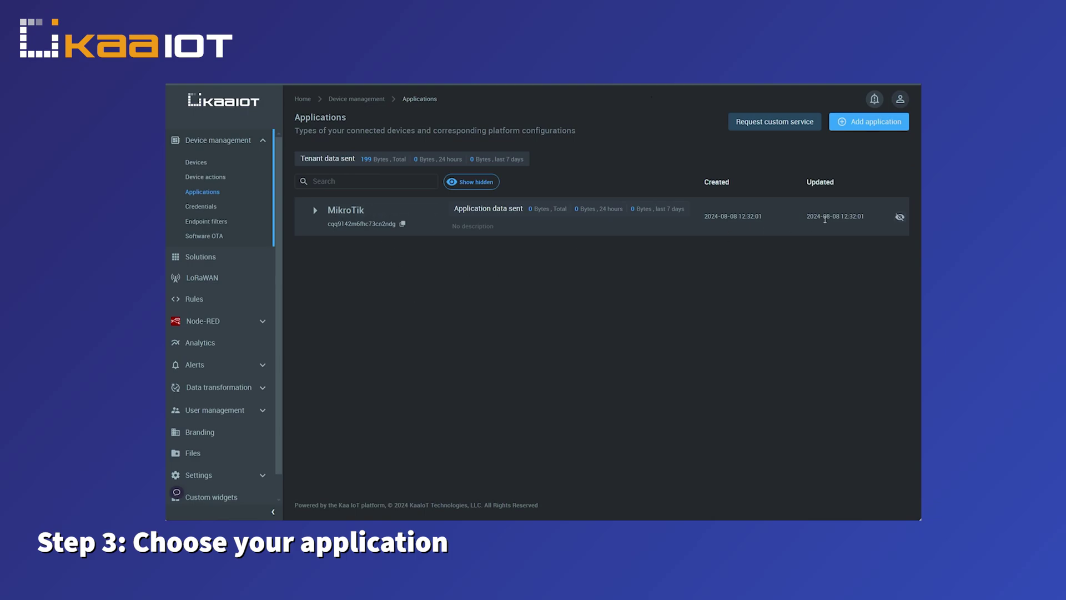
click(676, 223)
click(676, 223)
click(676, 224)
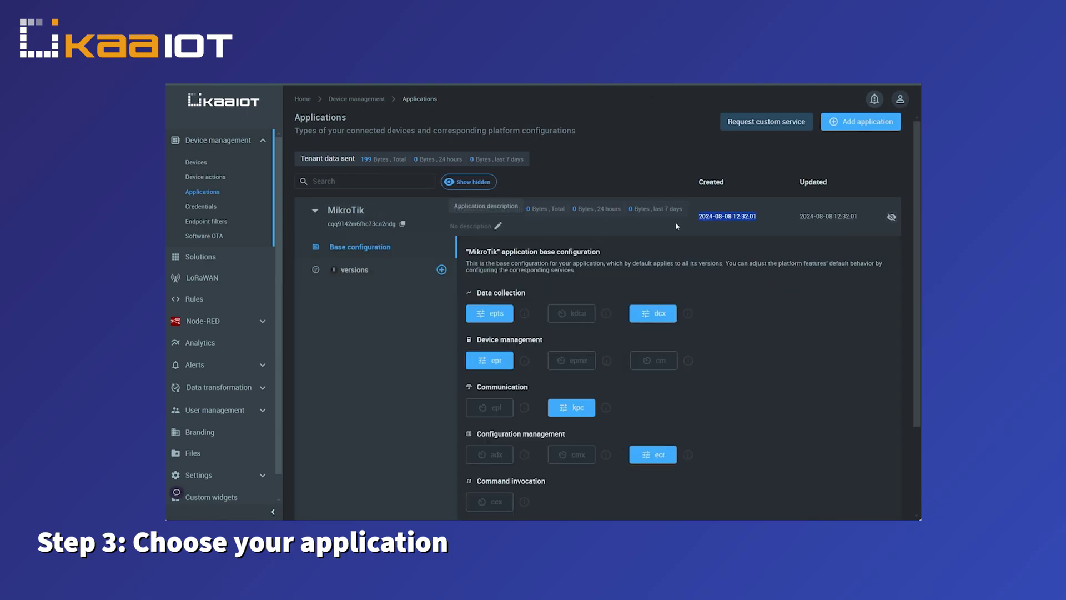
scroll(677, 226, down, 1)
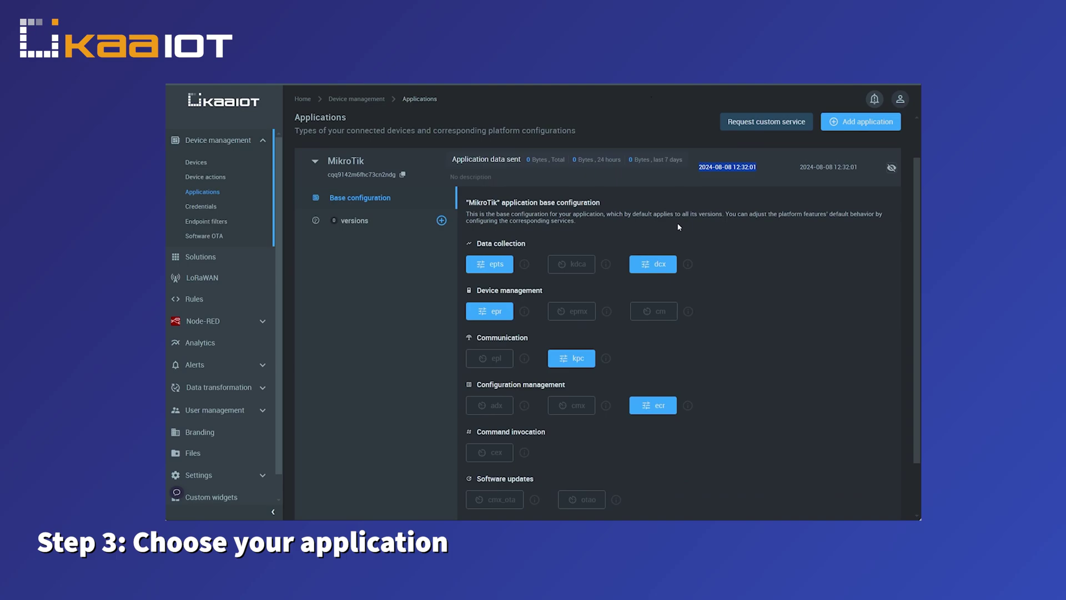
click(358, 222)
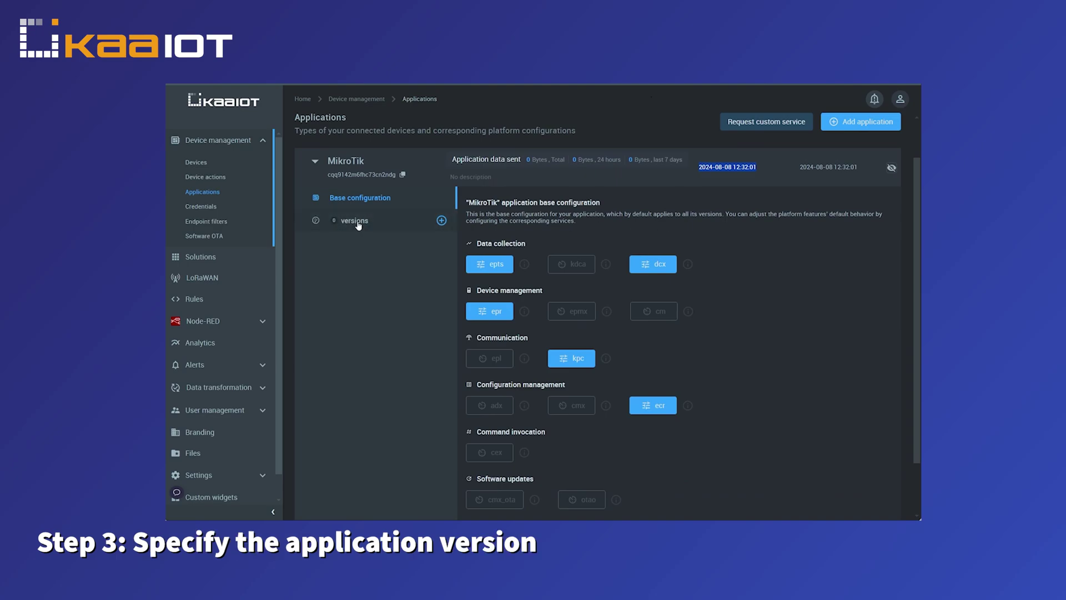
Add a v1 version to the MikroTik application and copy the application identifier.
click(441, 221)
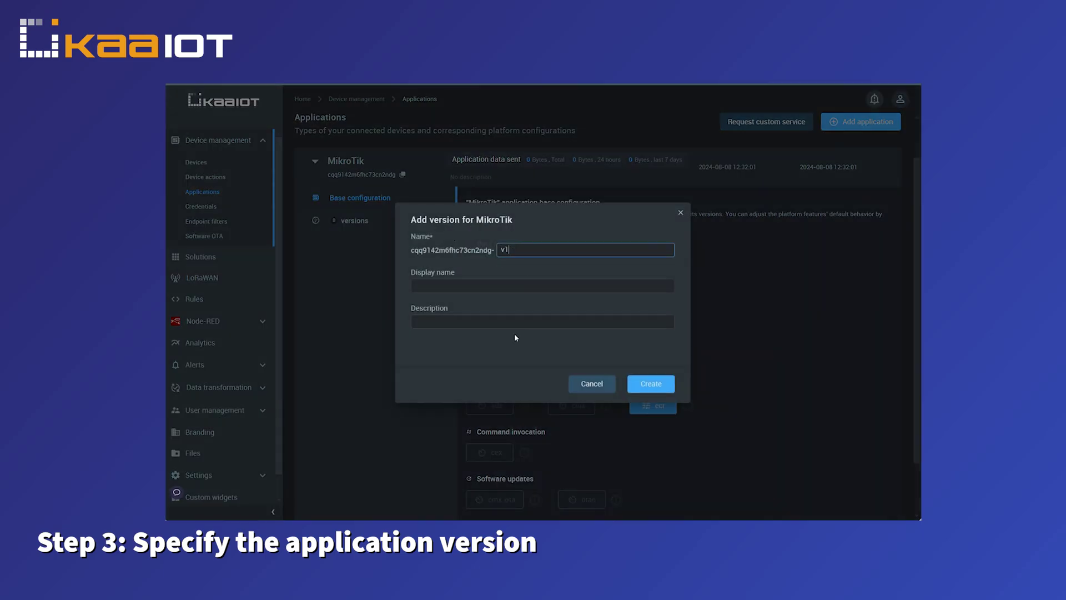
click(652, 384)
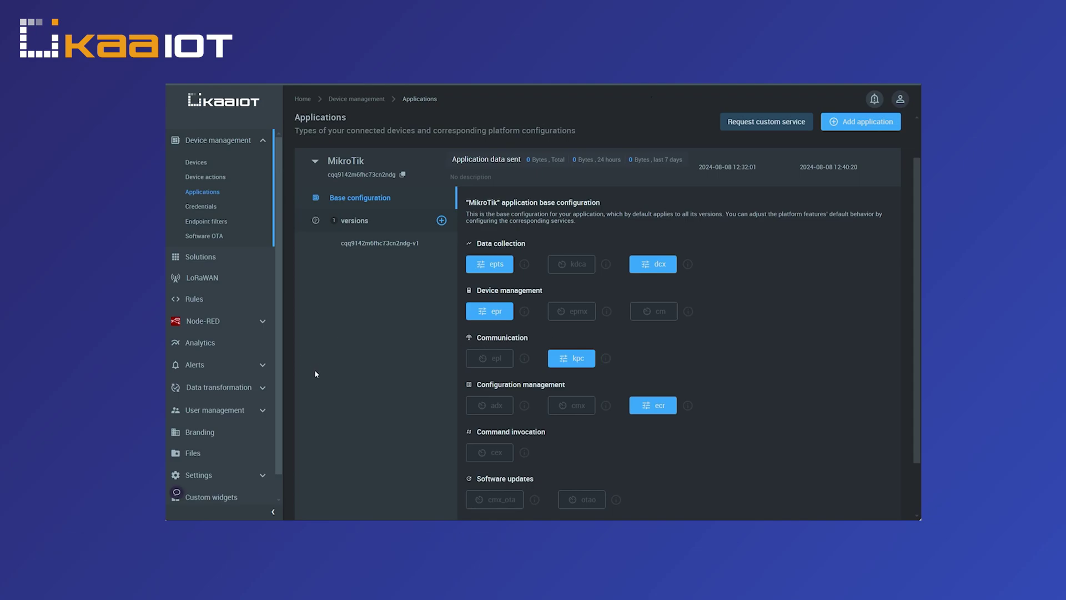
click(385, 248)
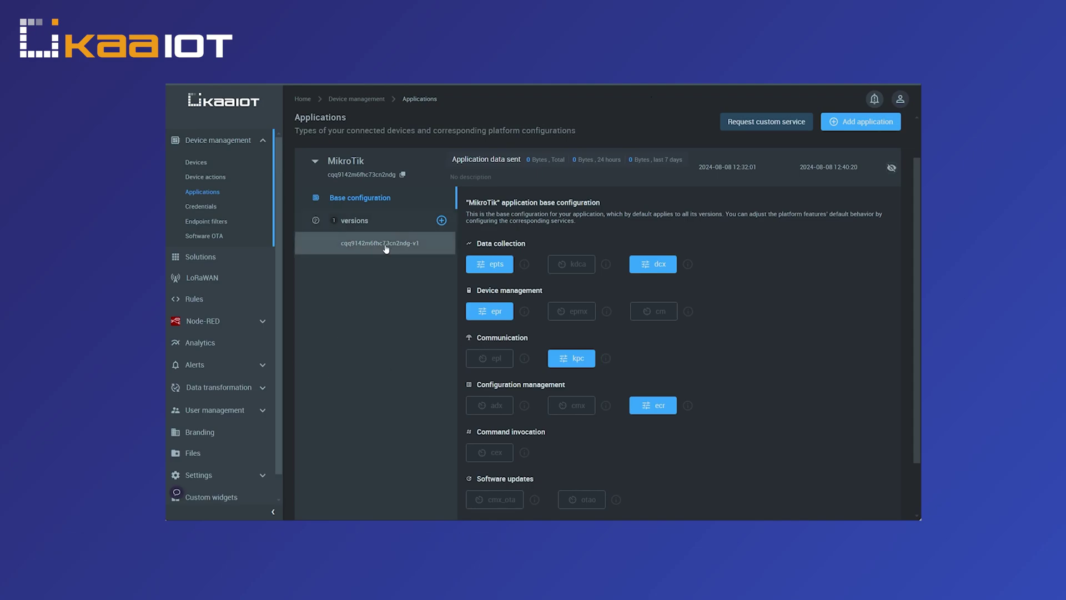
click(335, 245)
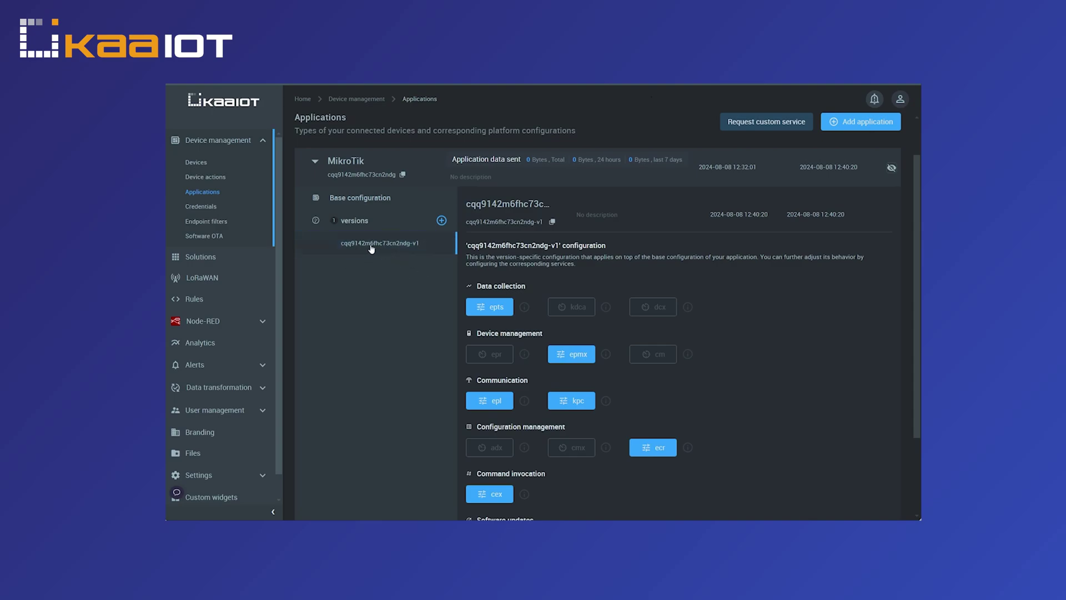
click(343, 247)
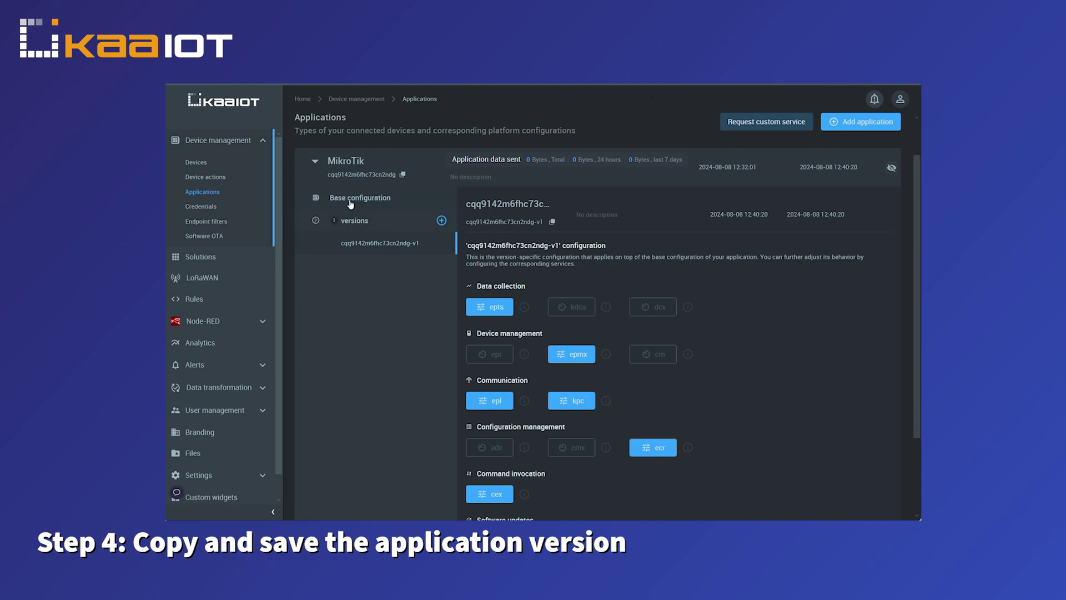
click(403, 176)
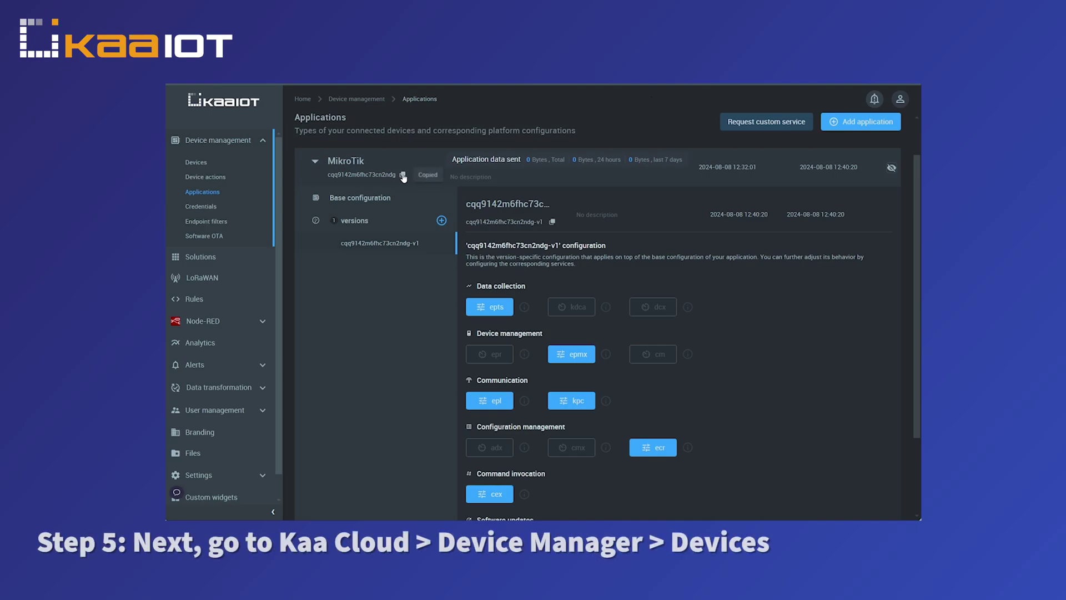
click(201, 165)
Add a device named 'MikroTik router' to generate its endpoint token.
click(877, 122)
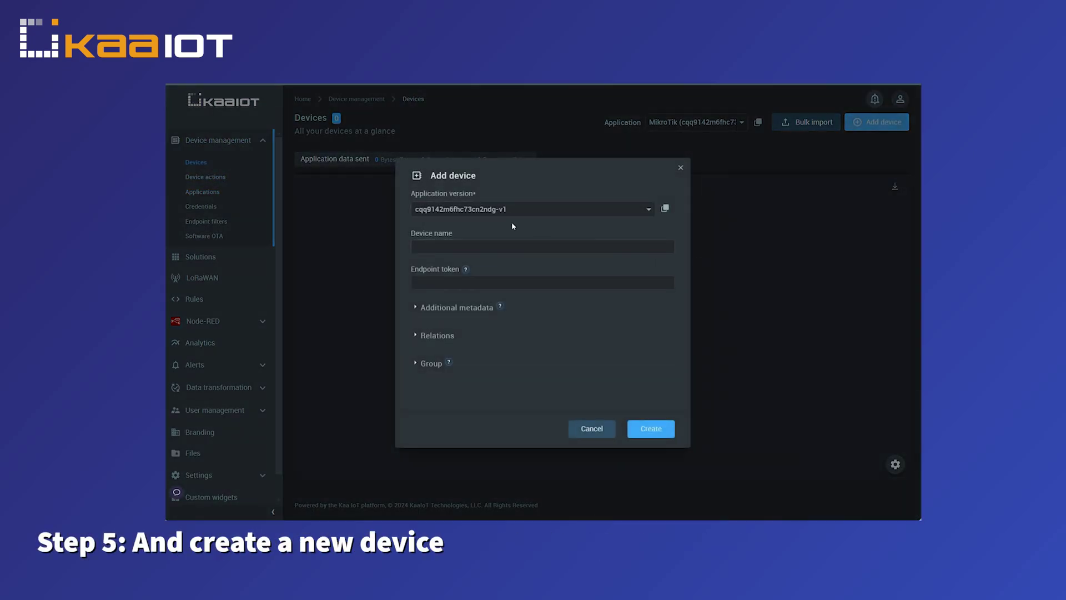
click(533, 246)
text(MikroTik router)
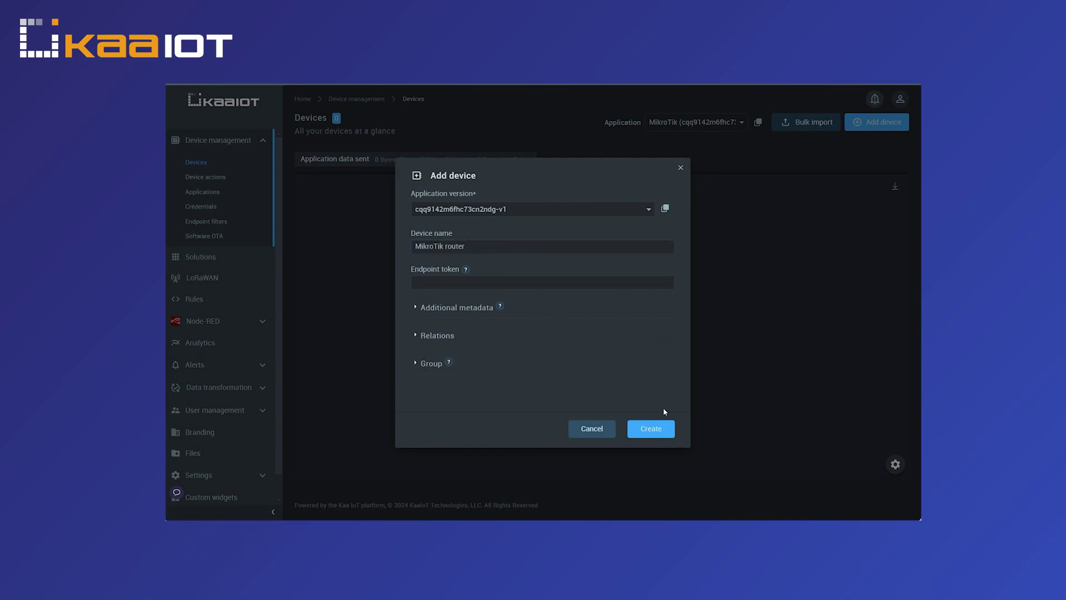
click(658, 434)
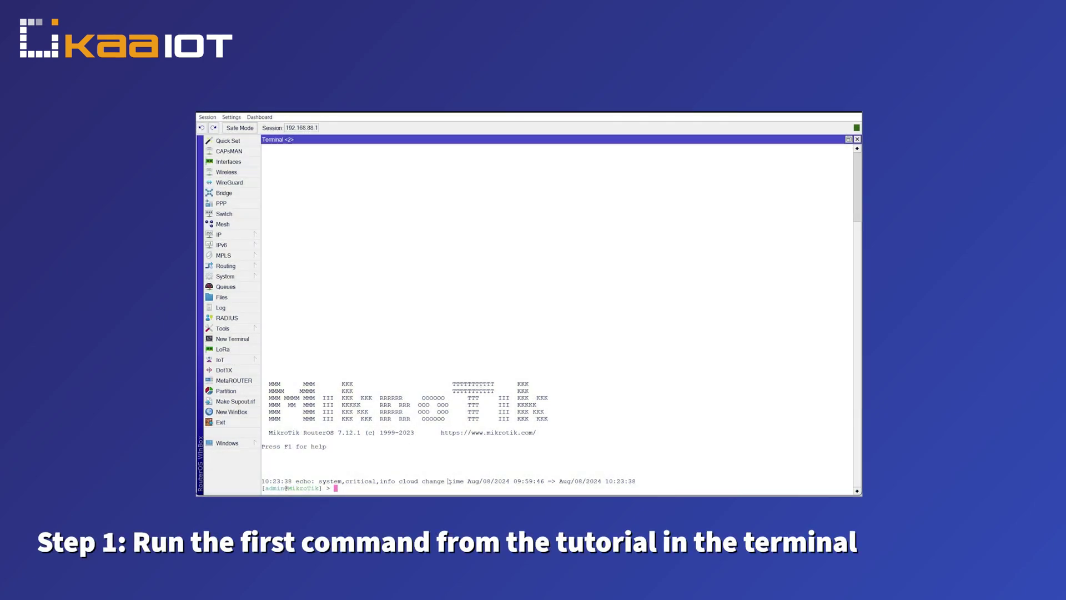
Run the pasted /tool fetch command to POST JSON test data to the Kaa endpoint.
key(ctrl+v)
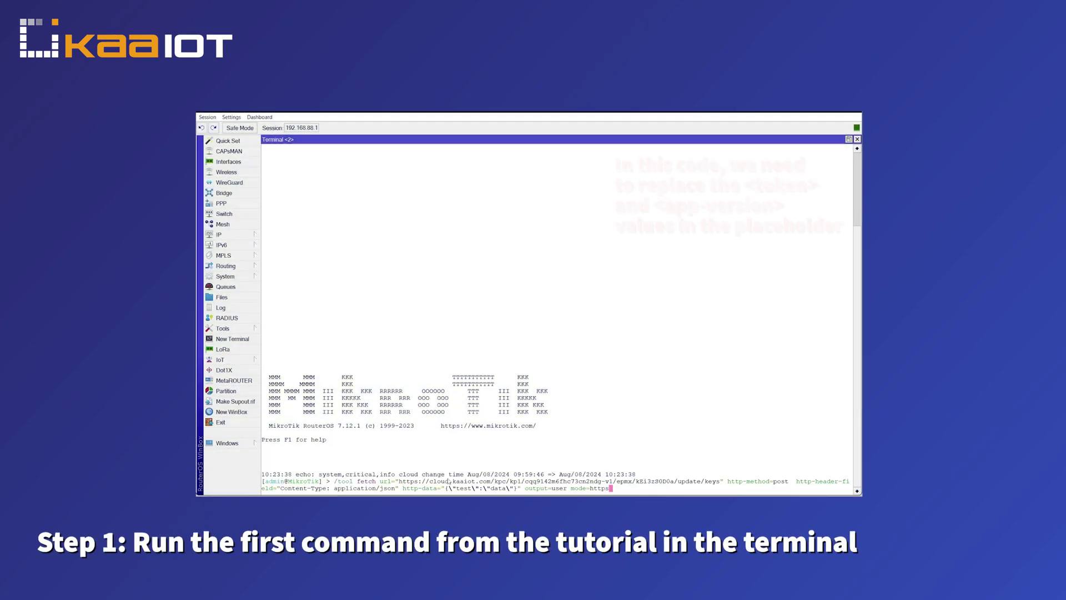
key(Return)
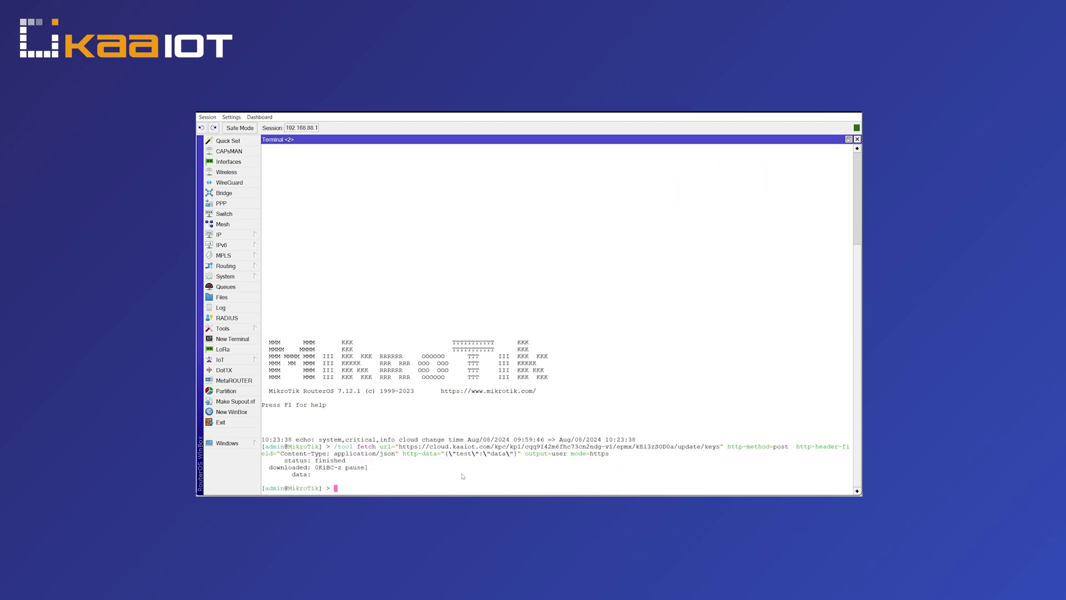
Add the systeminfo script with /system script add, then run it to send a 132-byte message.
key(ctrl+v)
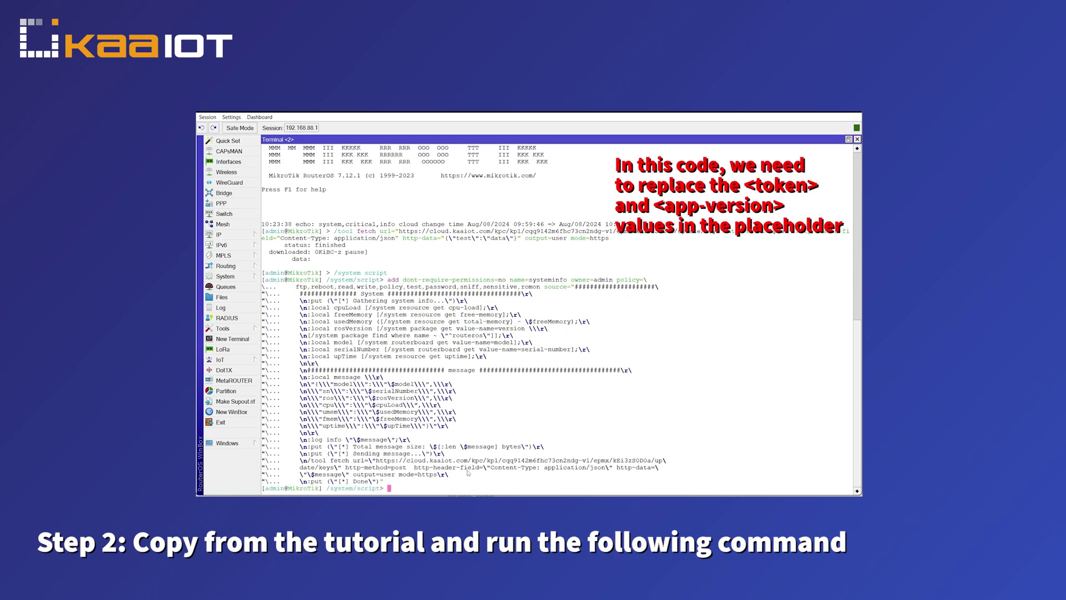
key(Return)
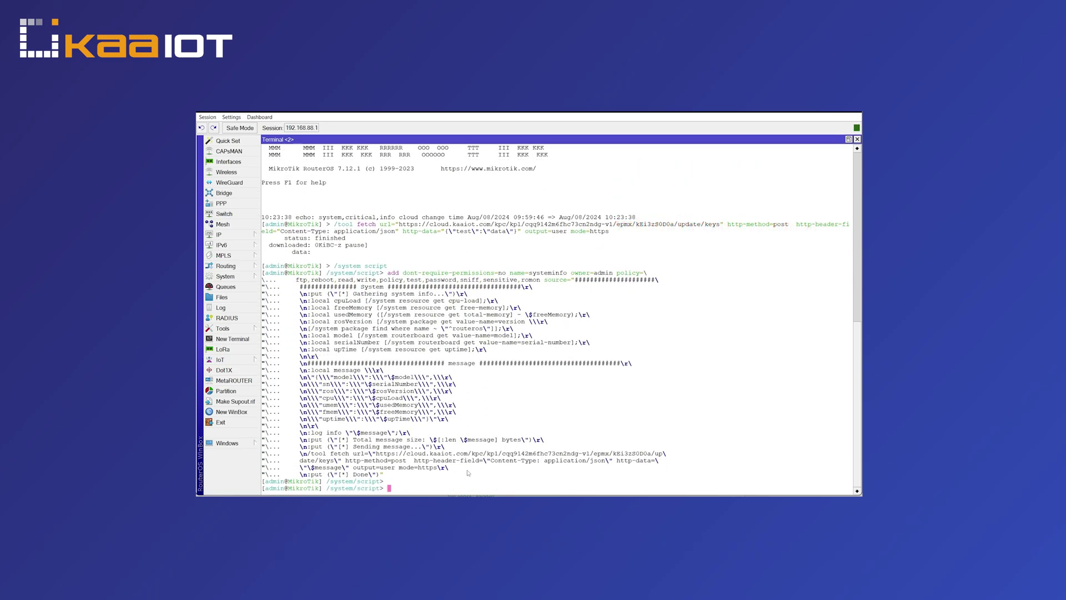
key(ctrl+v)
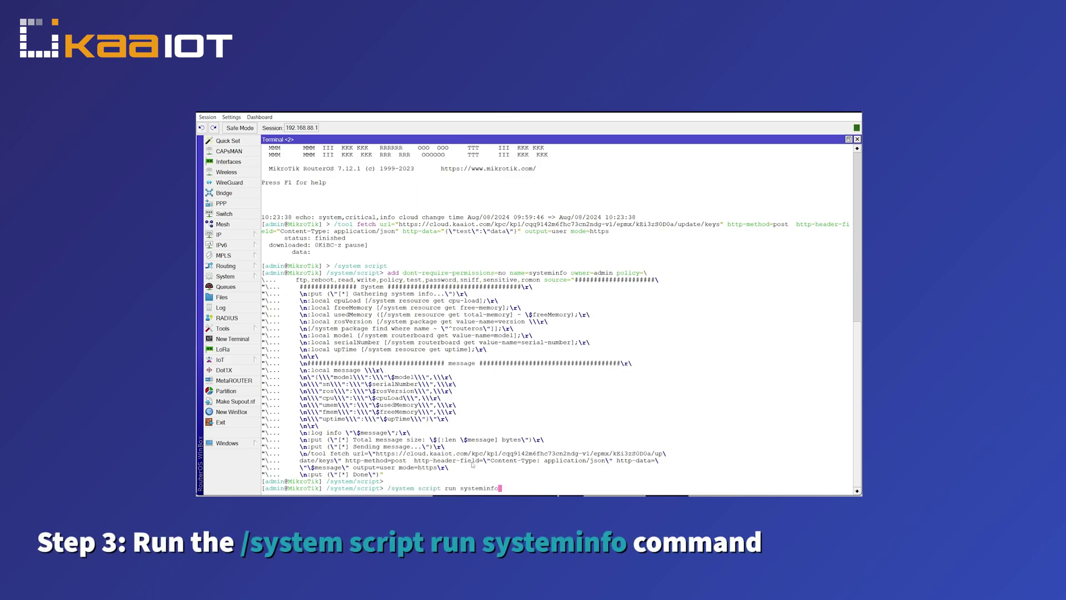
key(Return)
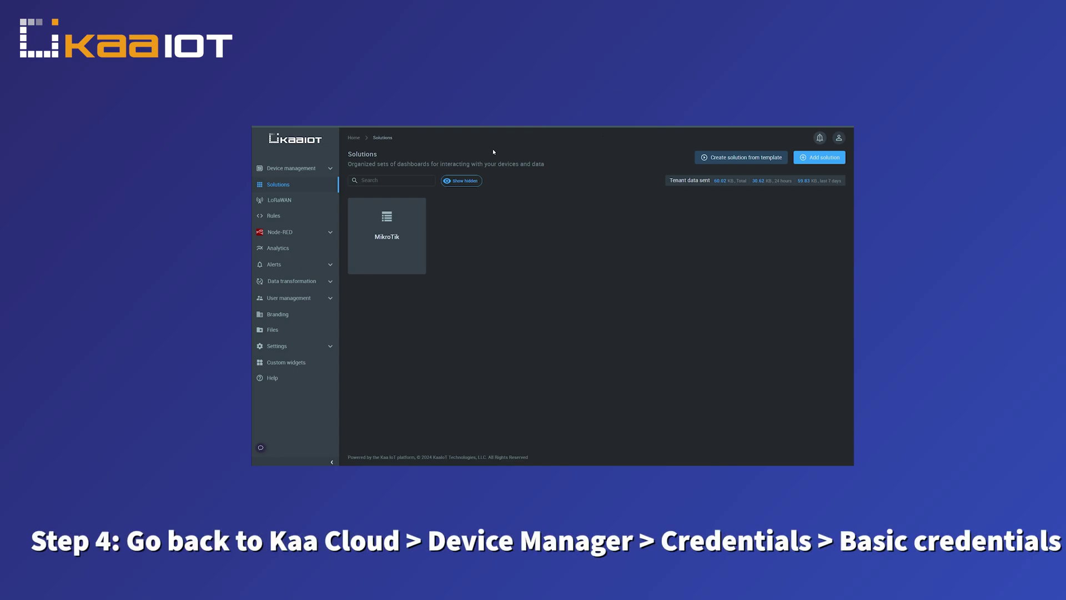
Copy the platform's root certificate from the Device management Credentials page.
click(328, 170)
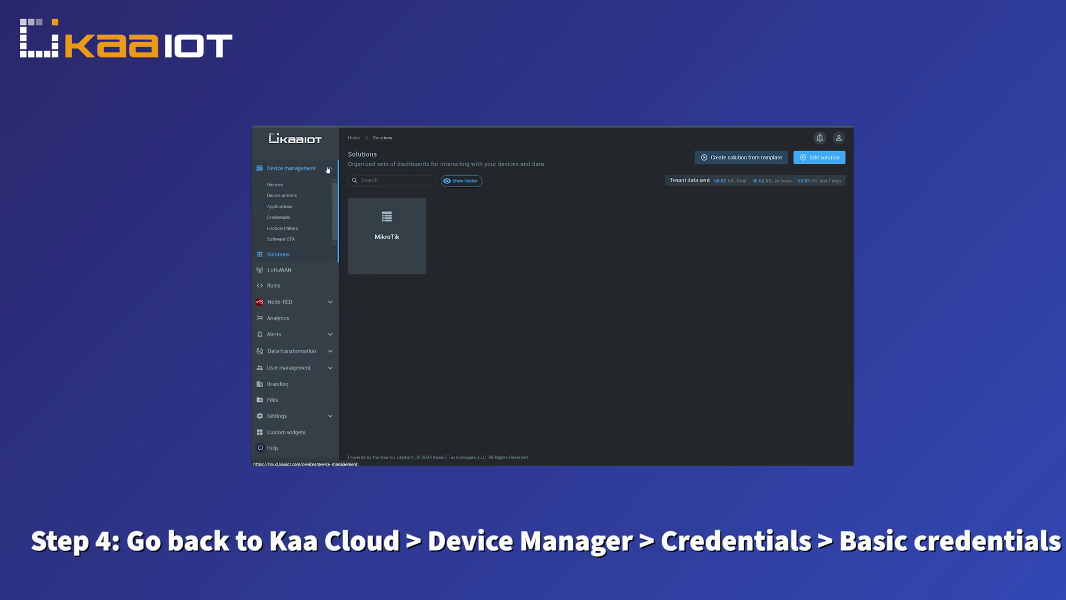
click(287, 218)
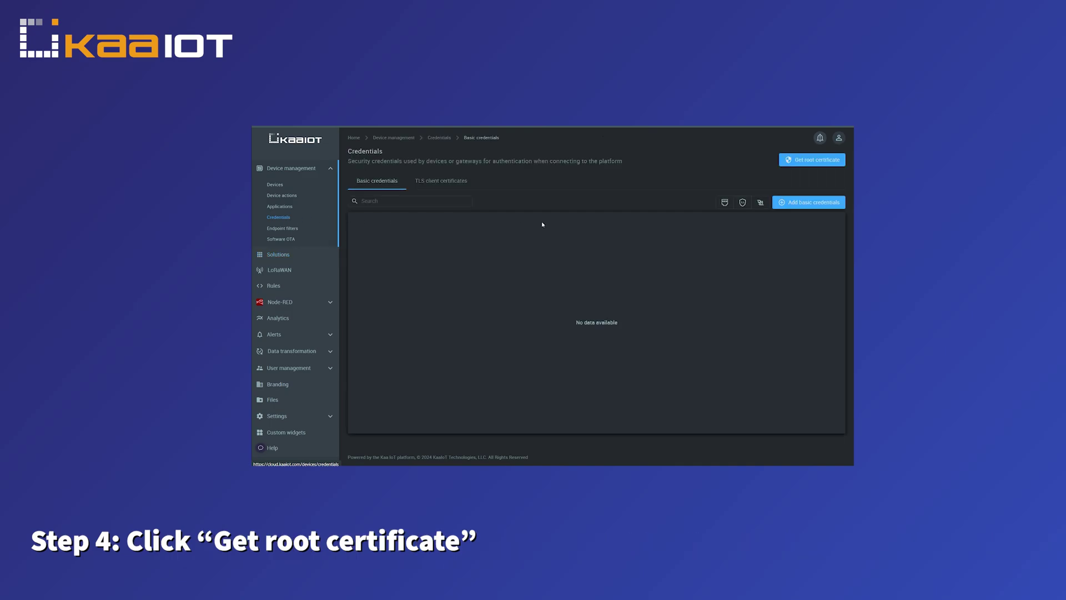
click(799, 160)
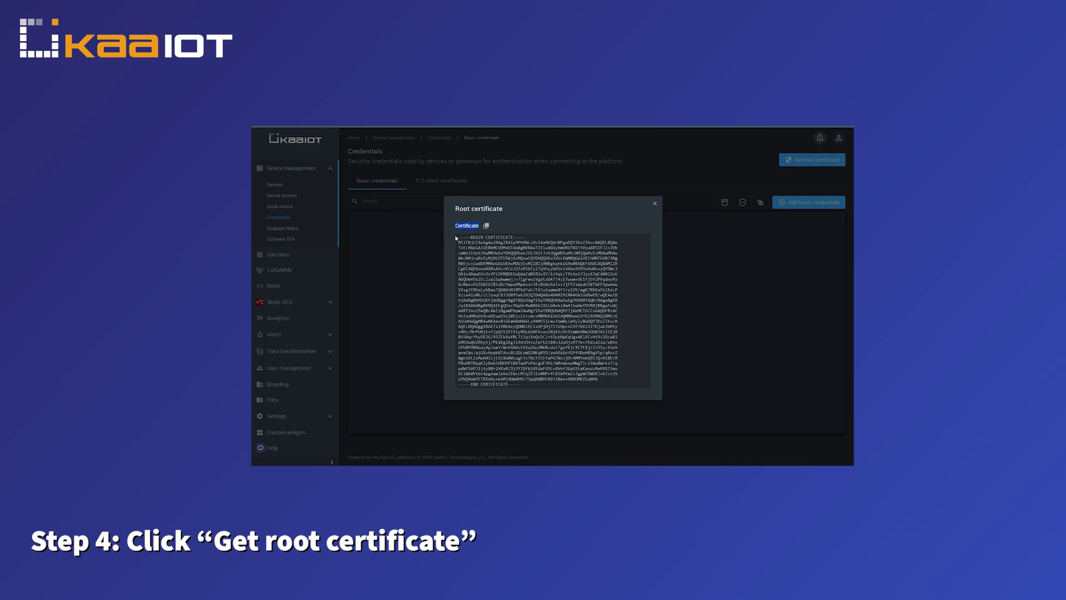
drag(456, 238, 574, 385)
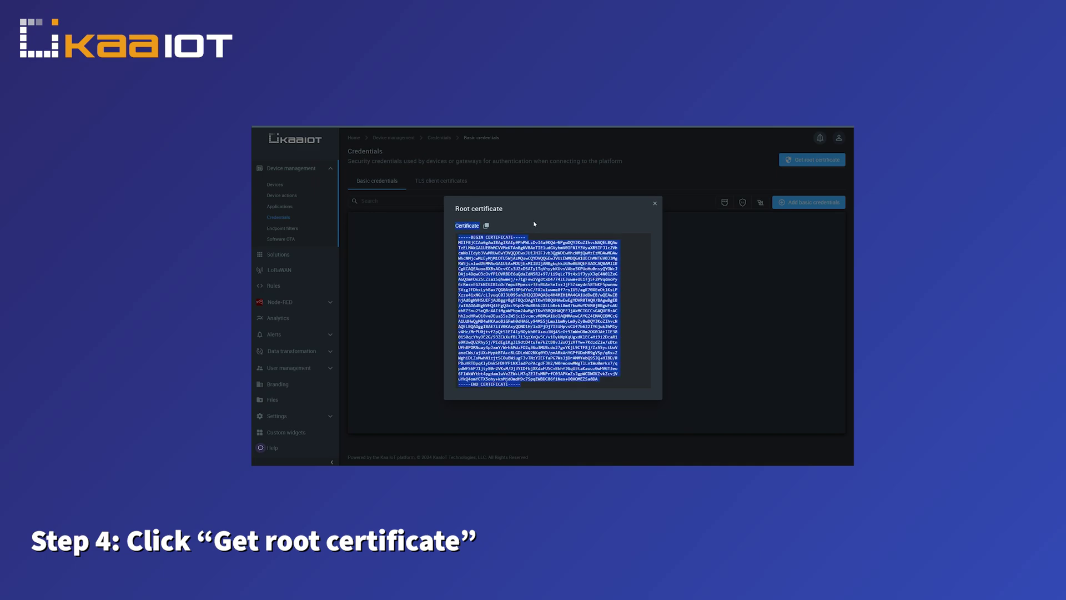
click(486, 225)
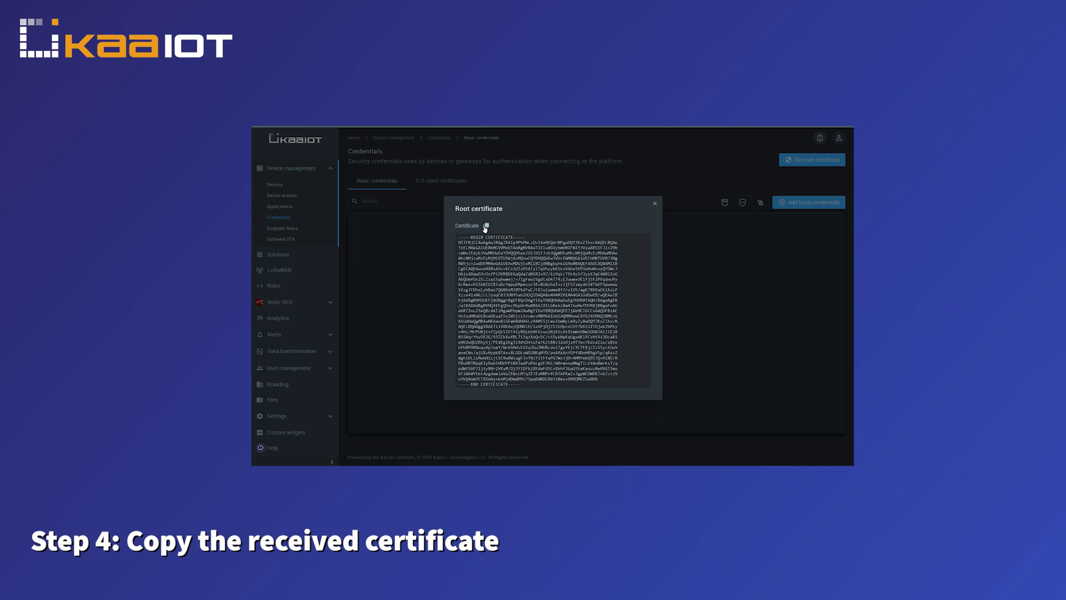
click(485, 226)
Paste the copied root certificate into the empty Notepad document.
click(654, 205)
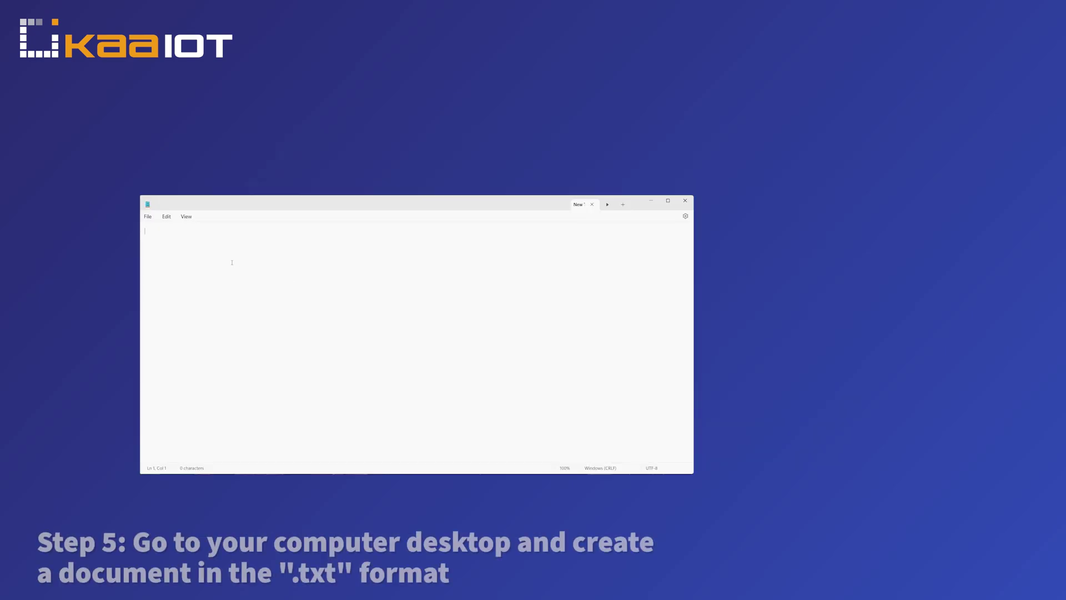
key(ctrl+v)
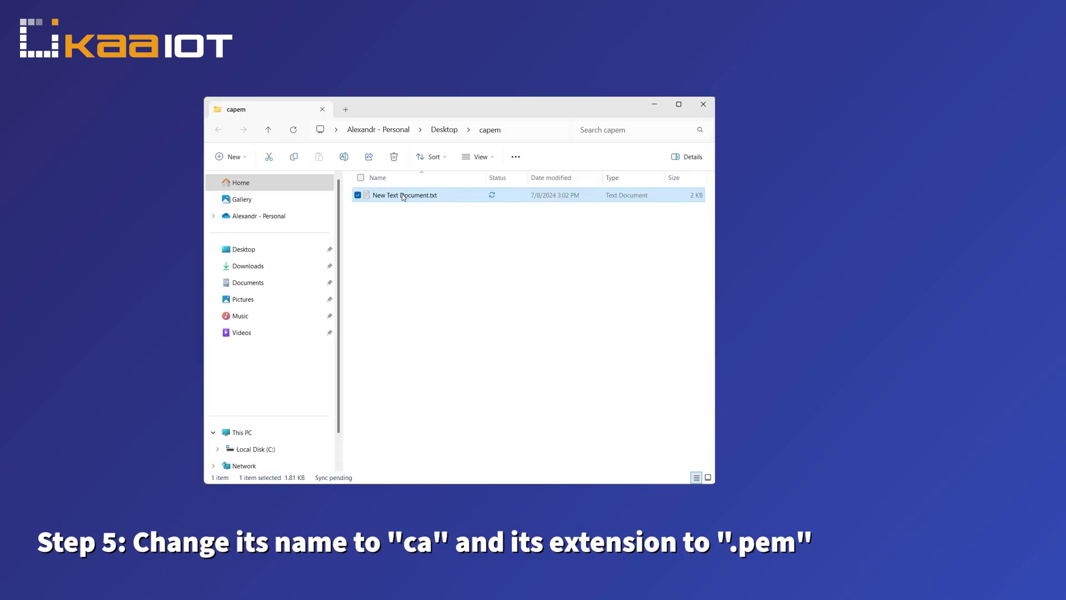
Rename the certificate text file to ca.pem, accepting the extension change.
right_click(402, 195)
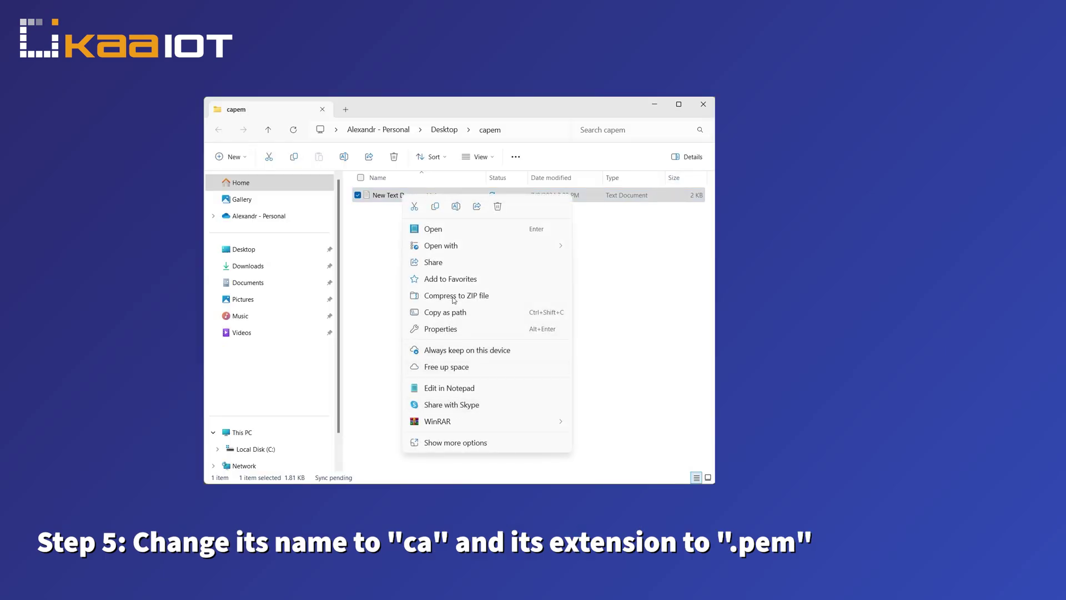
click(456, 206)
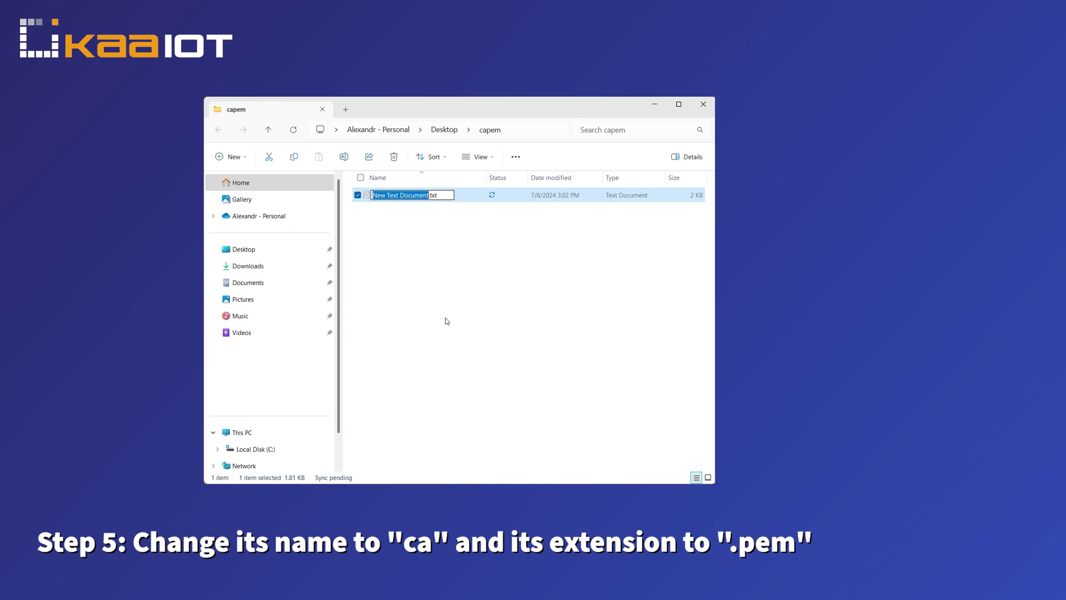
text(ca)
key(Right)
key(shift+Right)
key(shift+Right)
key(shift+Right)
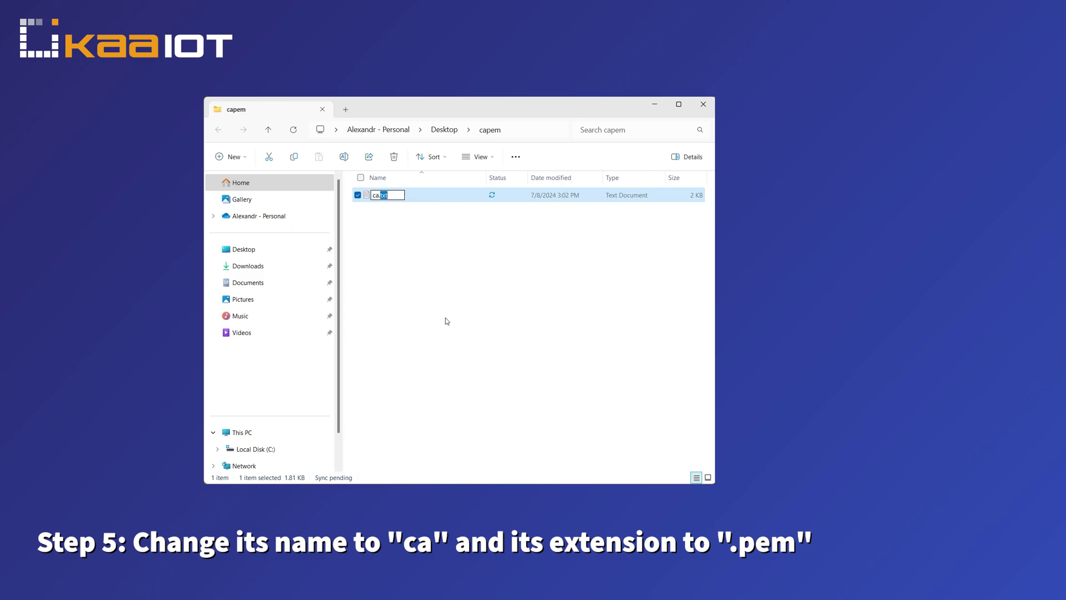
text(pem)
key(Return)
click(576, 297)
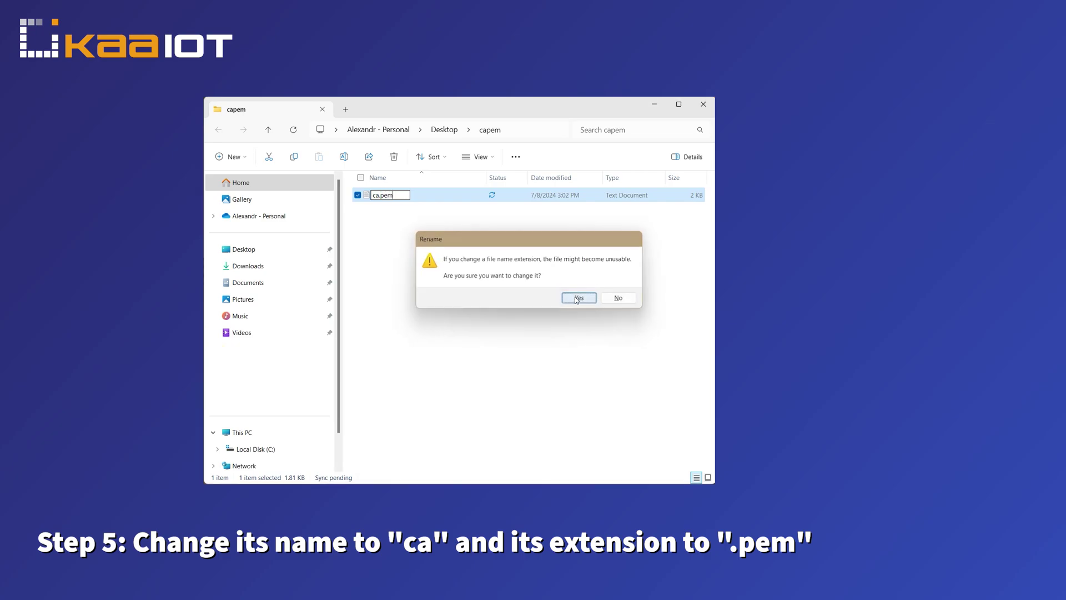
Switch the capem folder view to Large icons.
right_click(400, 242)
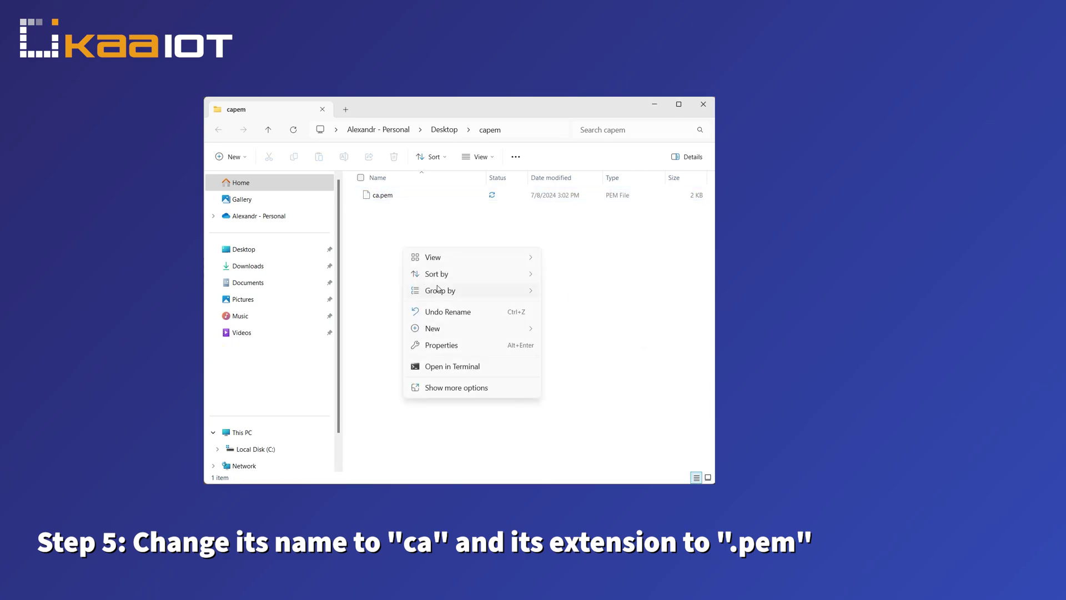
click(478, 157)
click(459, 200)
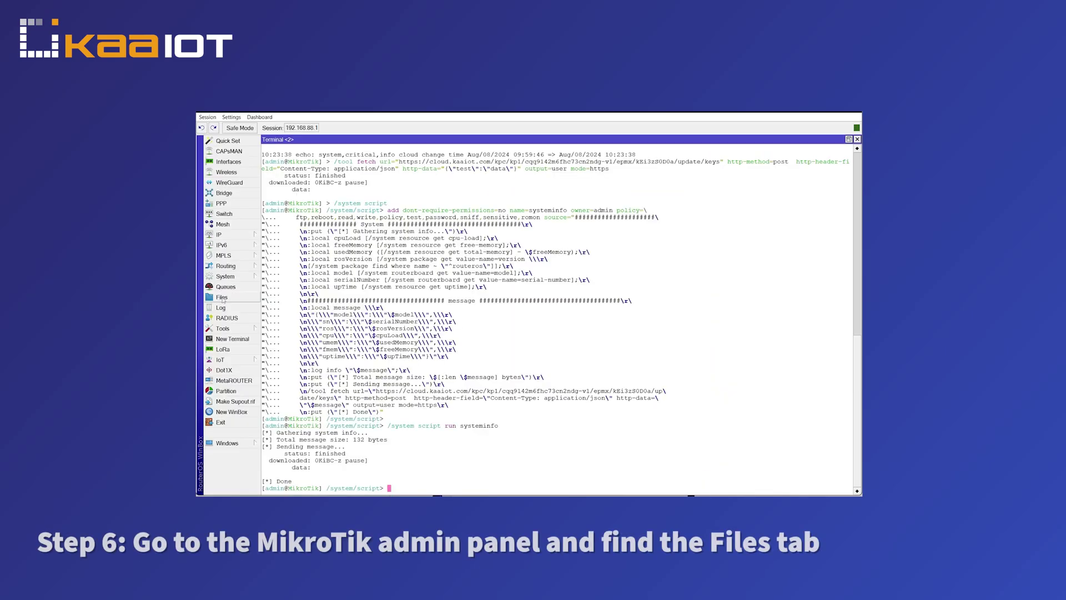
Upload ca.pem from the Desktop to the router's files.
click(221, 297)
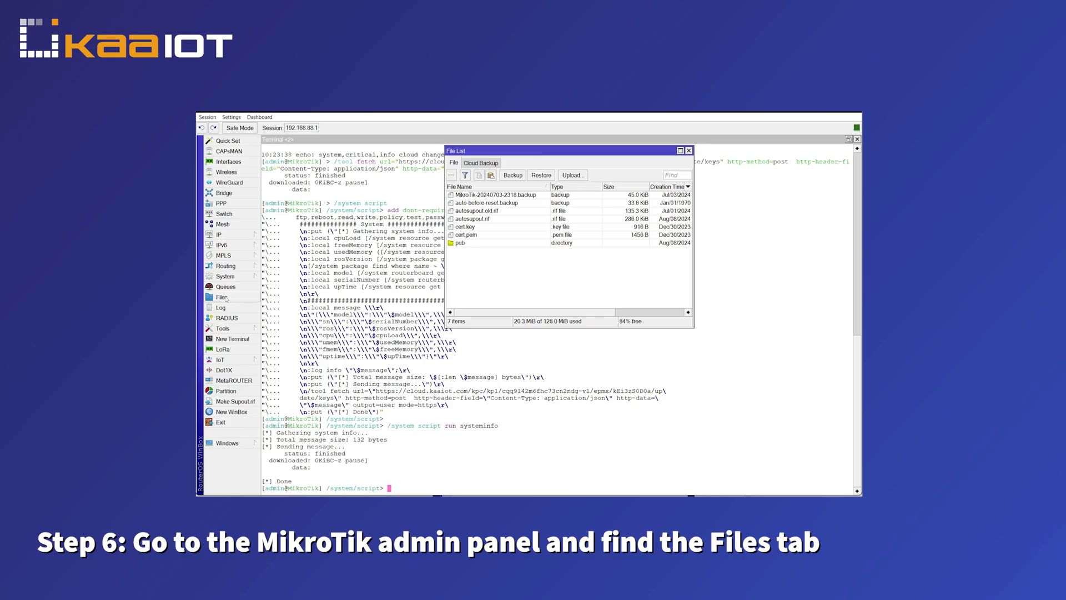
click(572, 176)
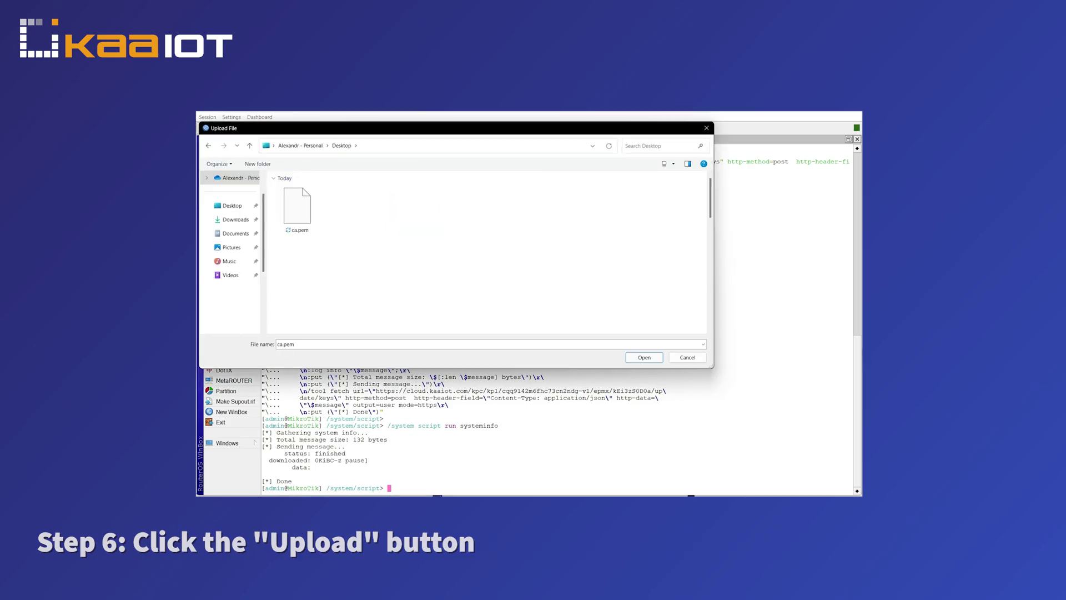
click(297, 208)
click(633, 357)
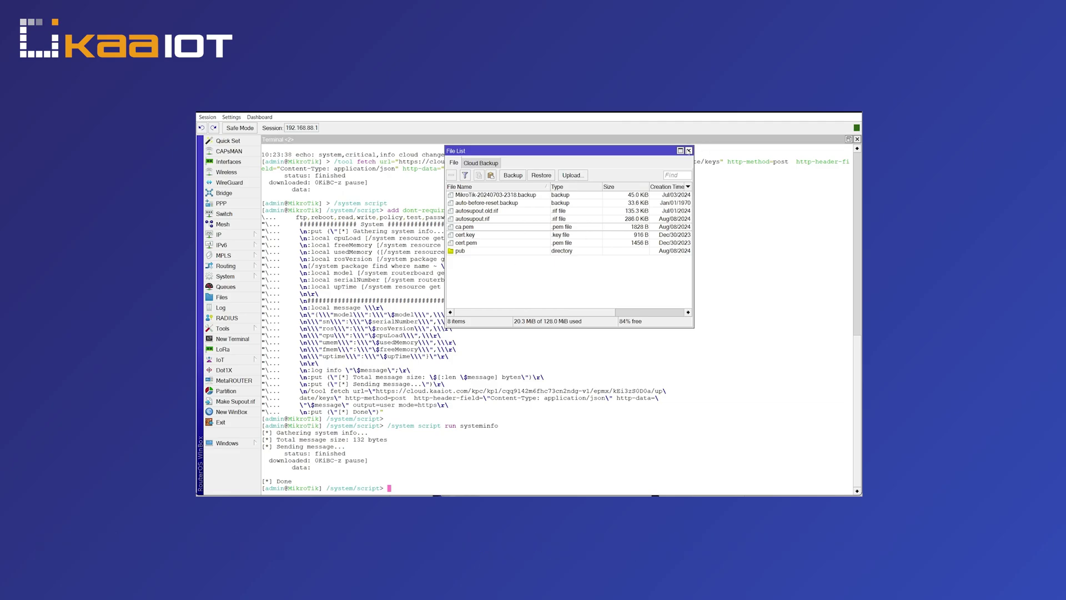
click(688, 151)
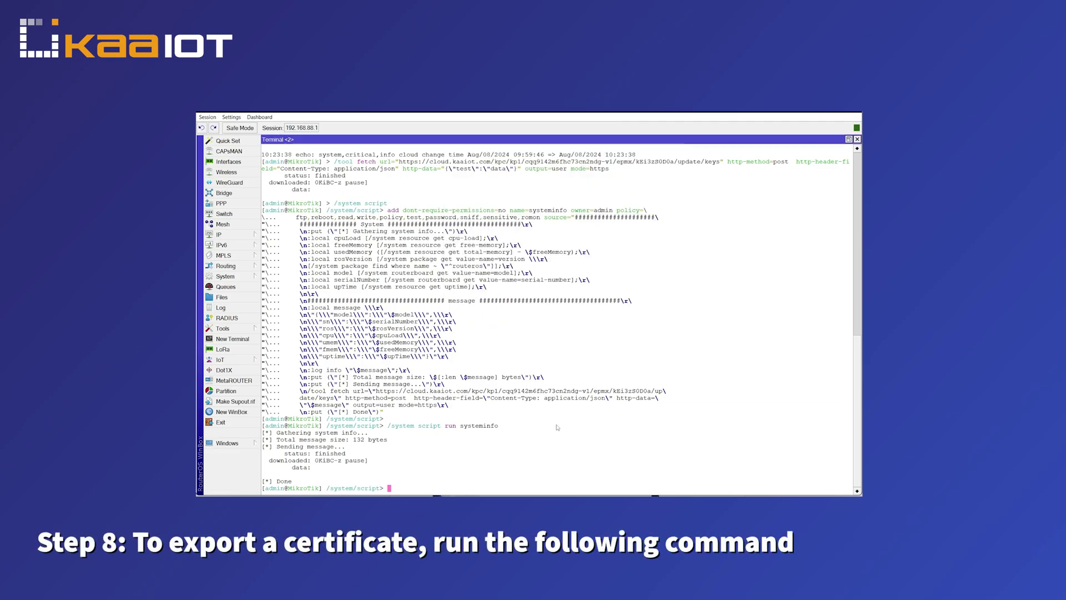
Import ca.pem as a router certificate and add the kaaiot broker at mqtt.cloud.kaaiot.com:8883 with SSL.
key(ctrl+v)
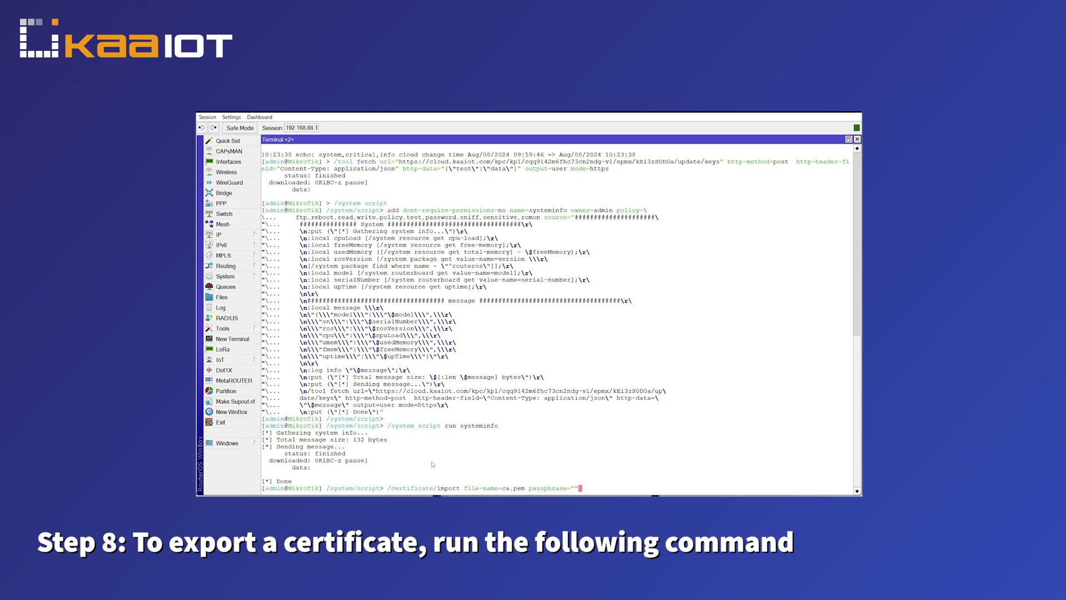
key(Return)
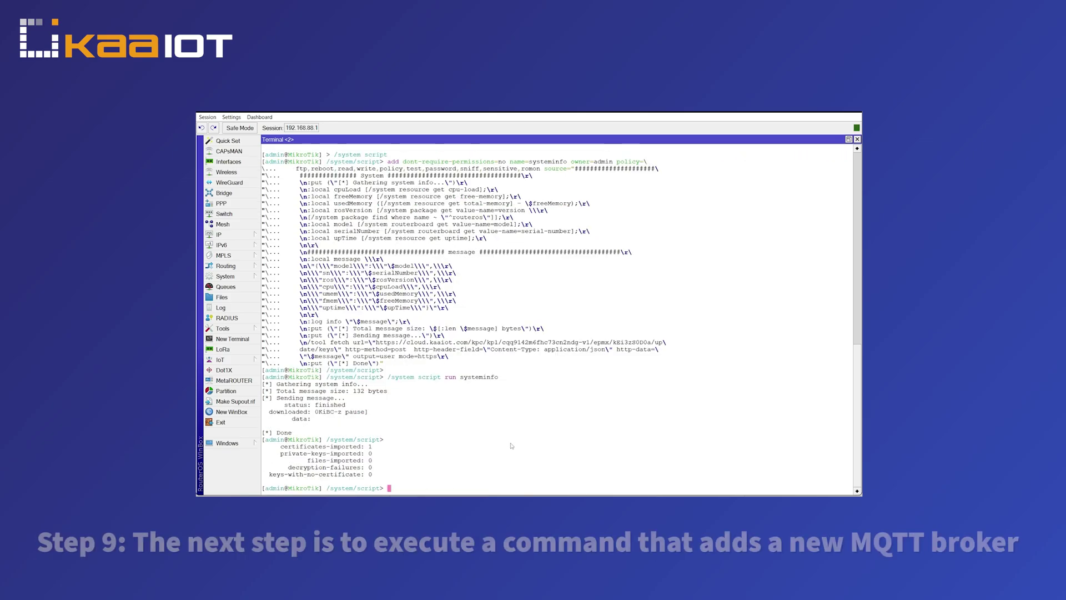
key(ctrl+v)
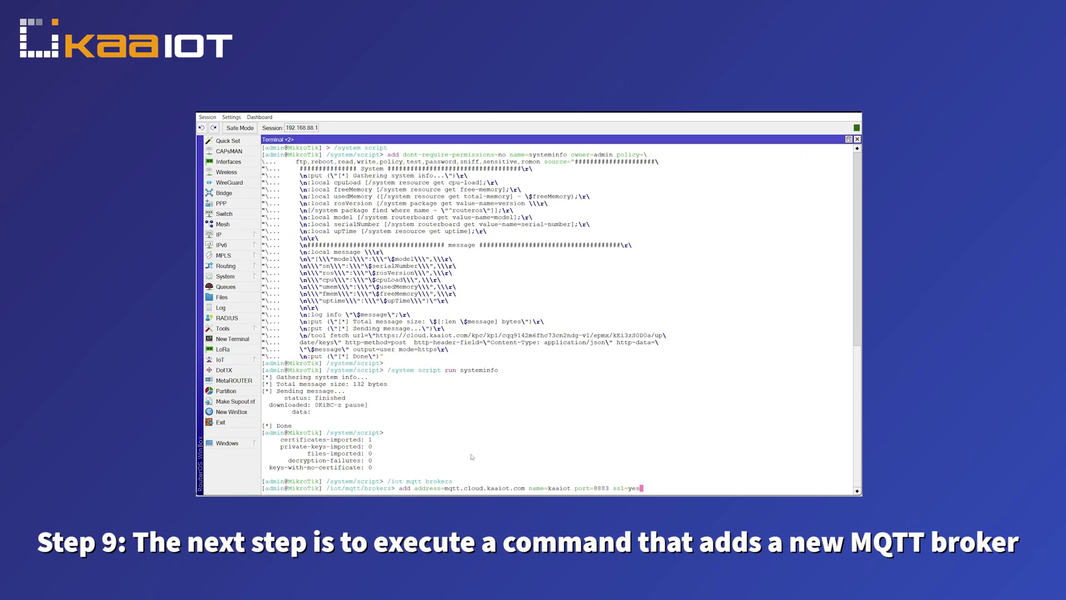
key(Return)
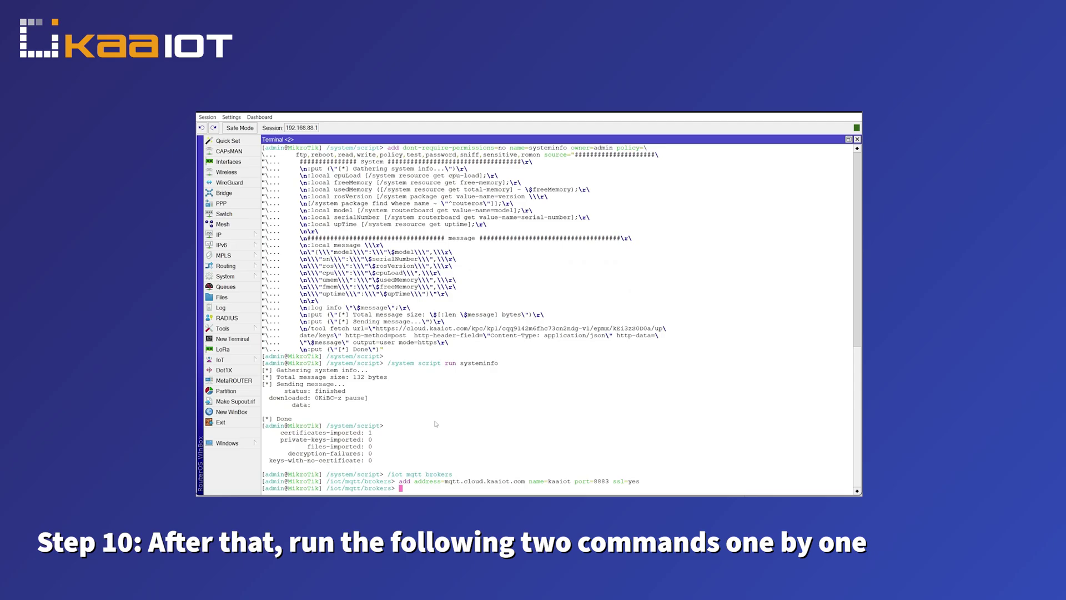
Connect the router to the kaaiot broker and list the MQTT brokers to confirm it's connected.
key(ctrl+v)
key(Return)
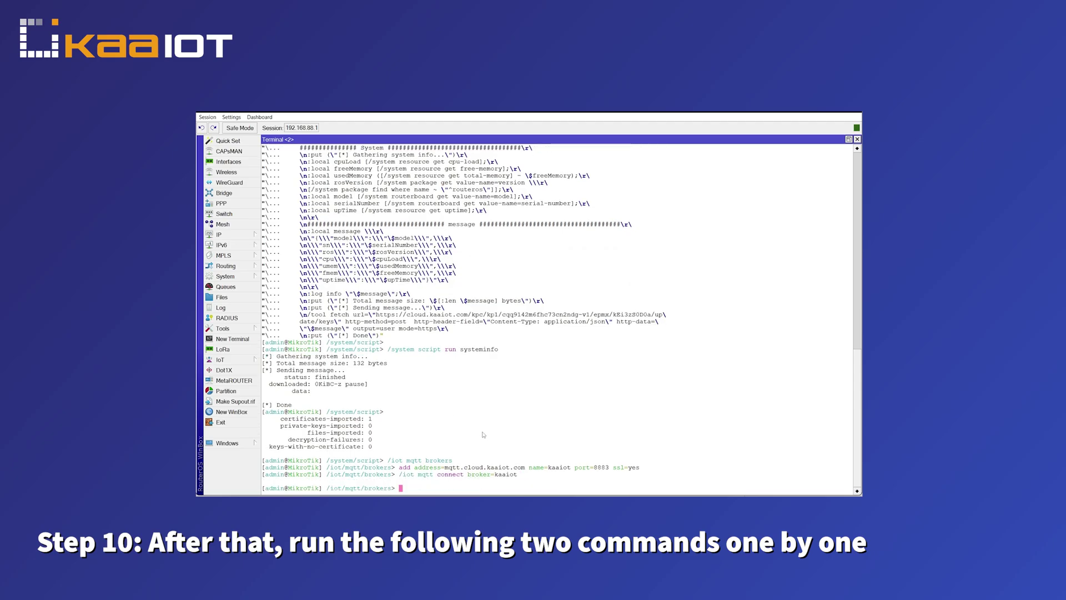
text(/iot mqtt brokers print)
key(Return)
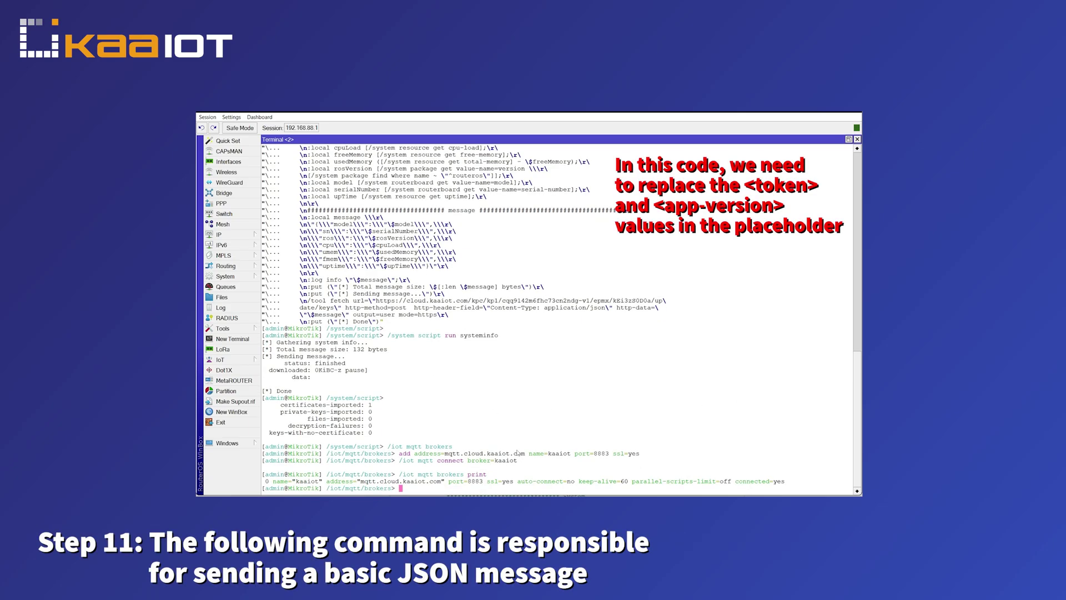
Publish a test JSON message through kaaiot, then add and run the systeminfo script.
key(Return)
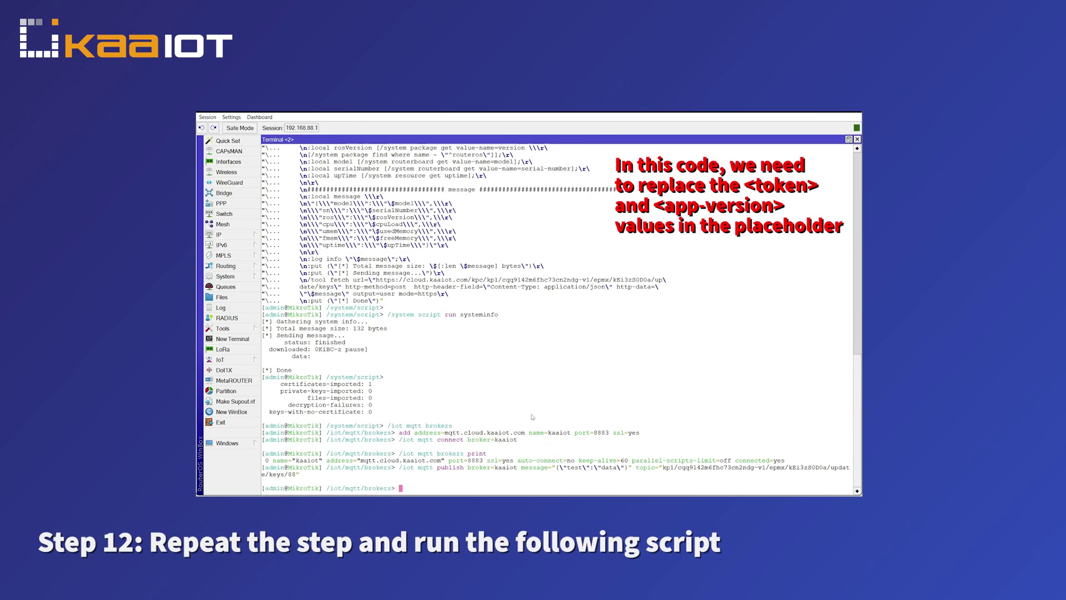
key(ctrl+v)
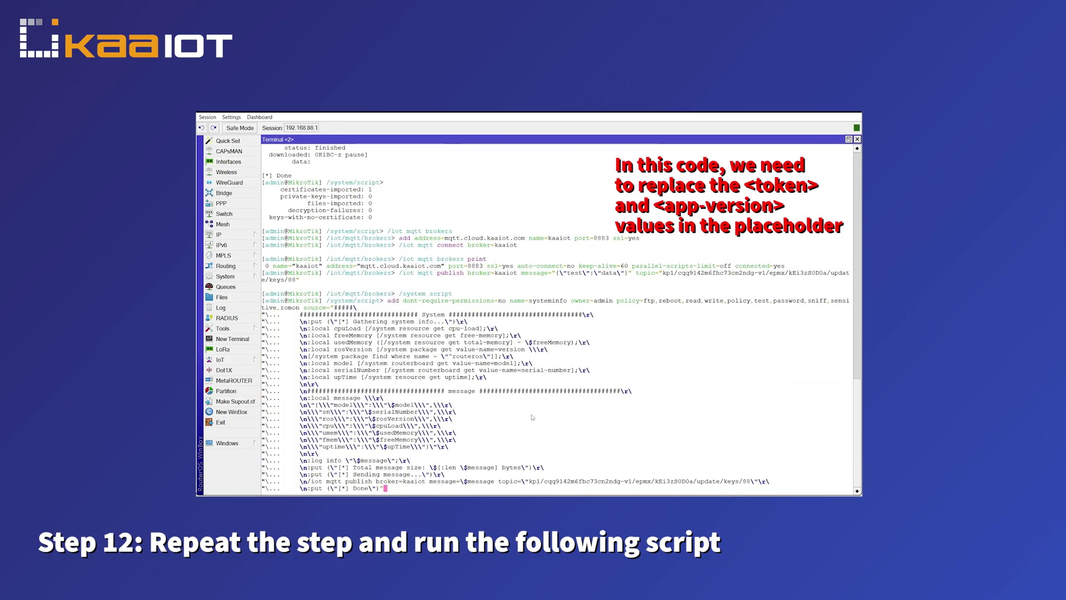
key(Return)
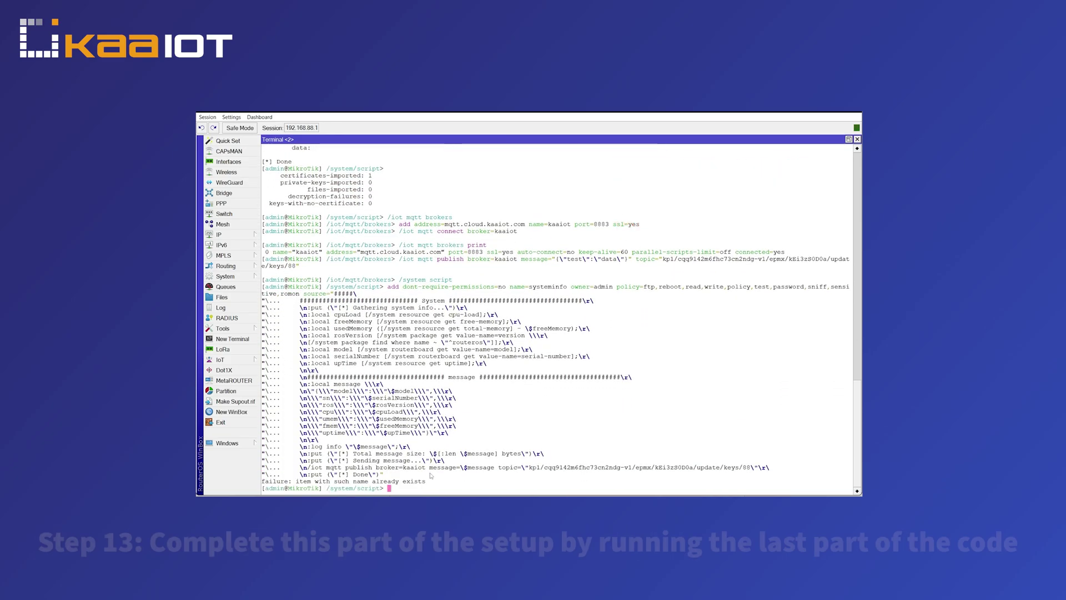
key(Return)
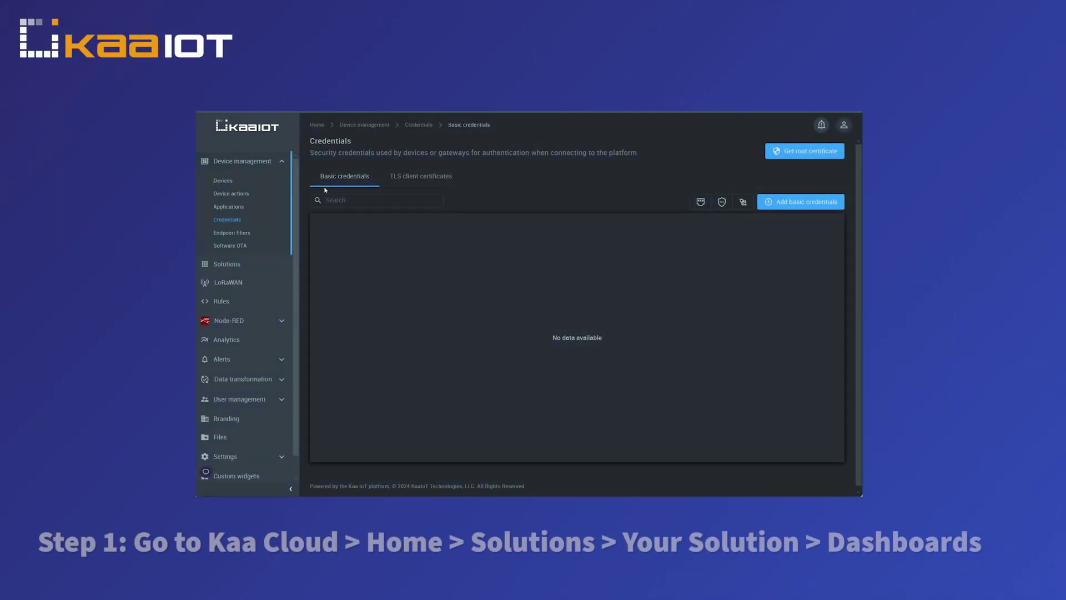
On the MikroTik solution's Home dashboard, add the Device management Endpoint metadata widget.
click(235, 263)
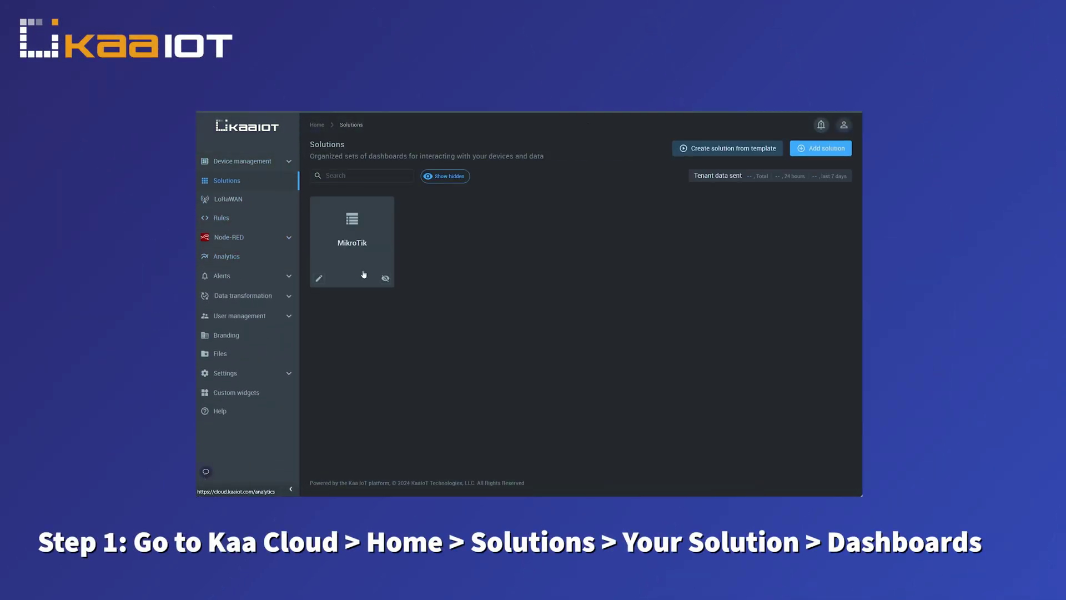
click(327, 237)
click(308, 221)
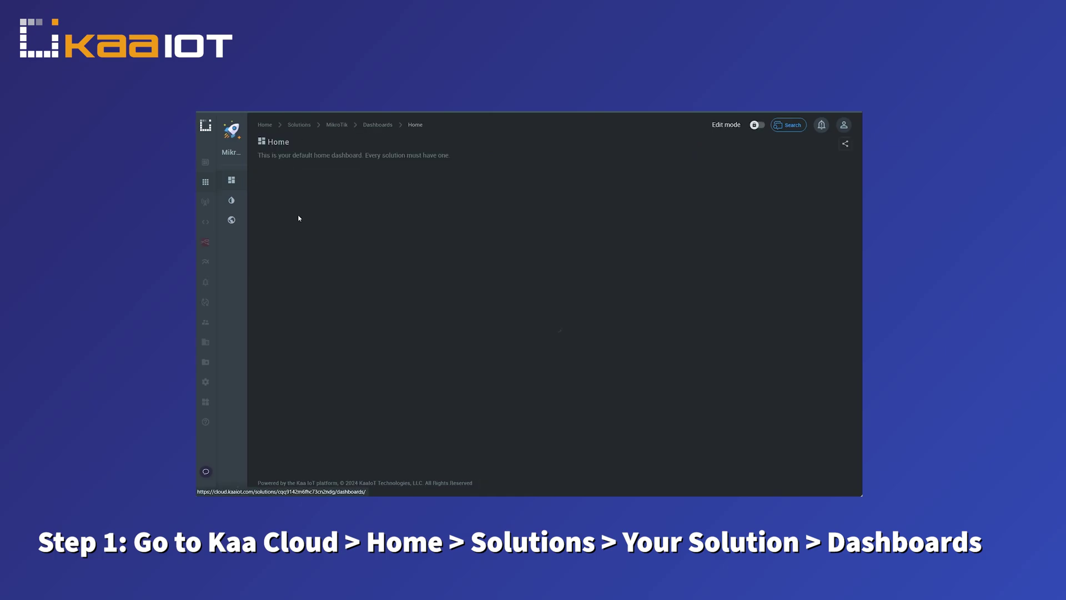
click(344, 195)
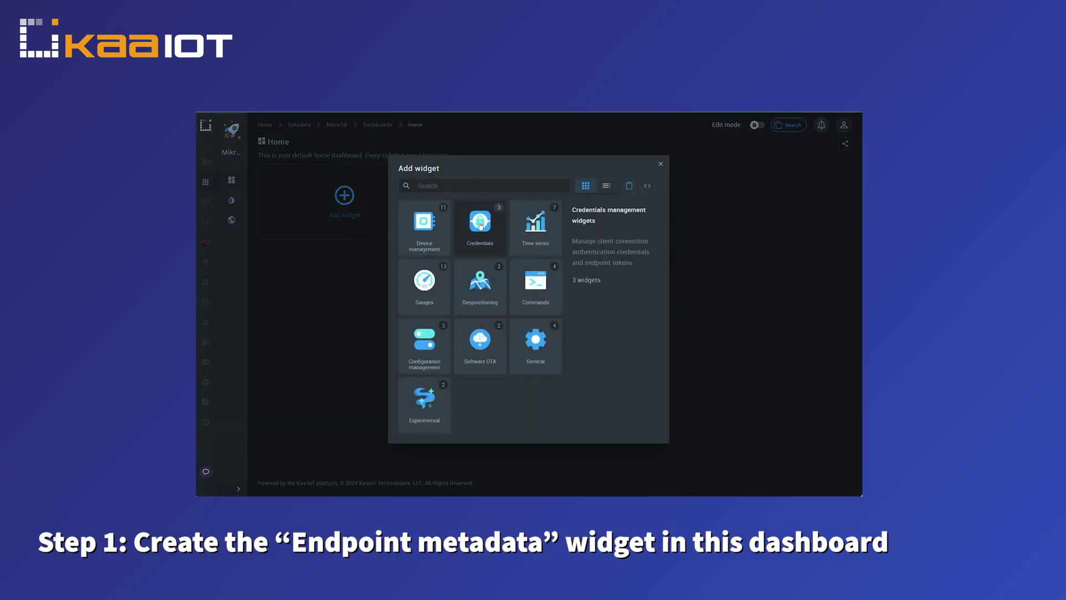
click(428, 221)
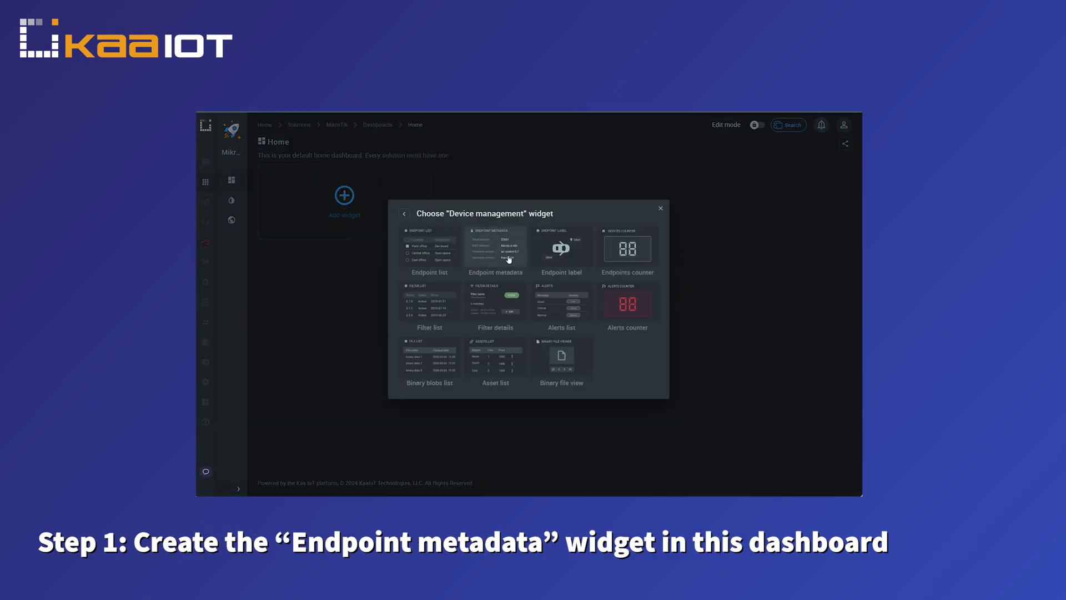
click(501, 276)
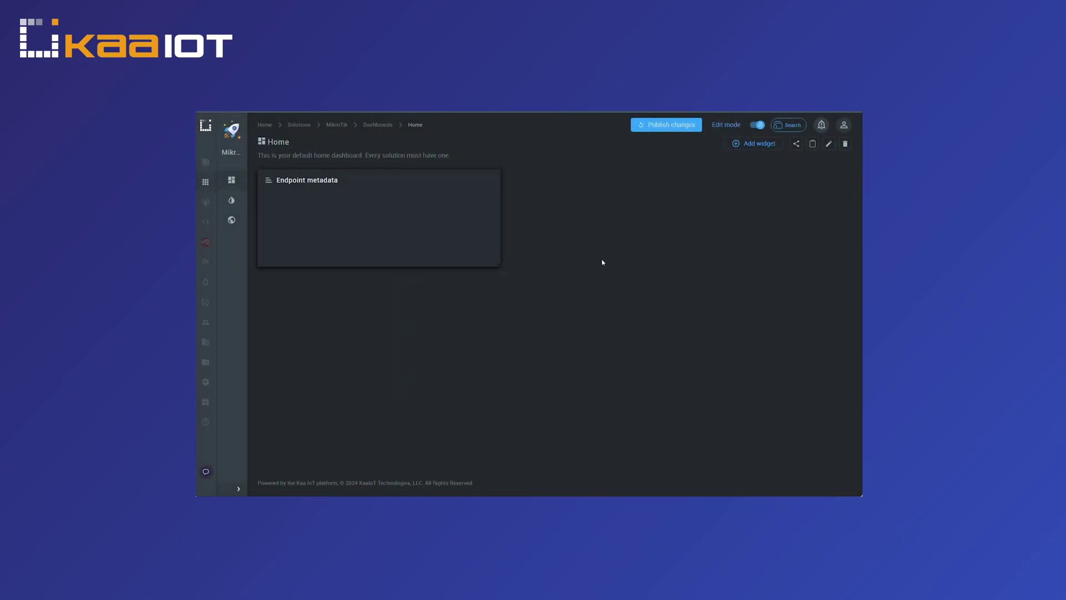
mouse_move(456, 195)
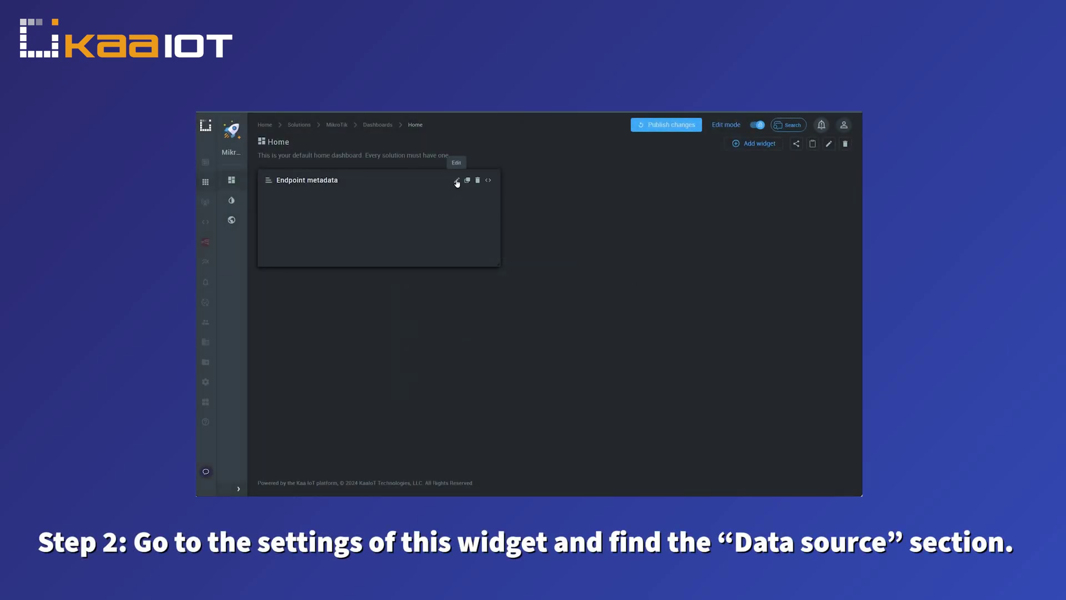
Set the widget's Endpoint ID to the MikroTik router, save it, and stretch it taller.
click(456, 183)
scroll(662, 341, down, 10)
scroll(662, 342, up, 3)
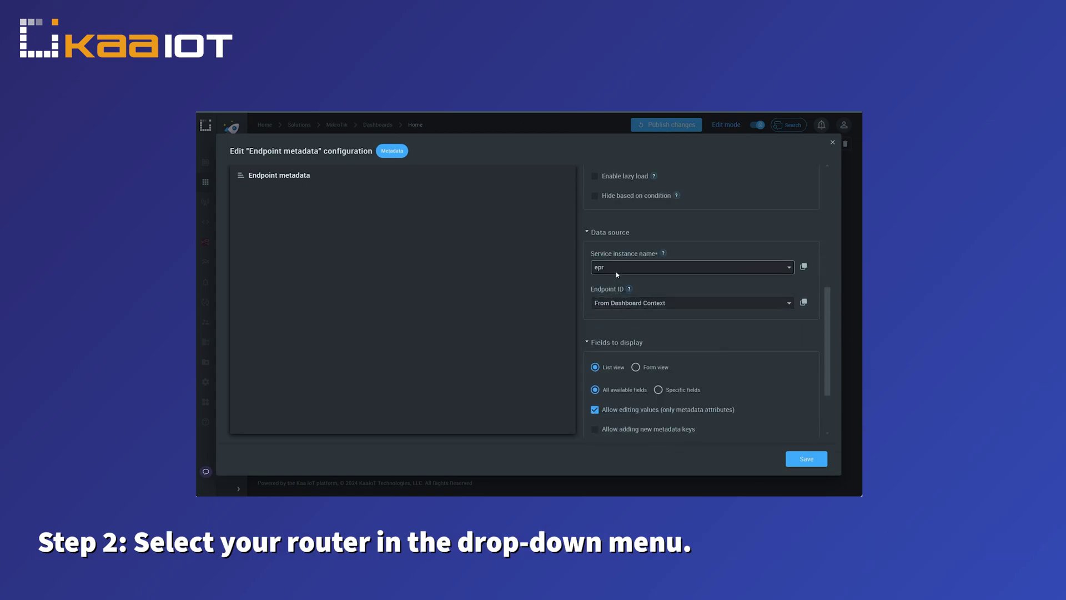
click(629, 303)
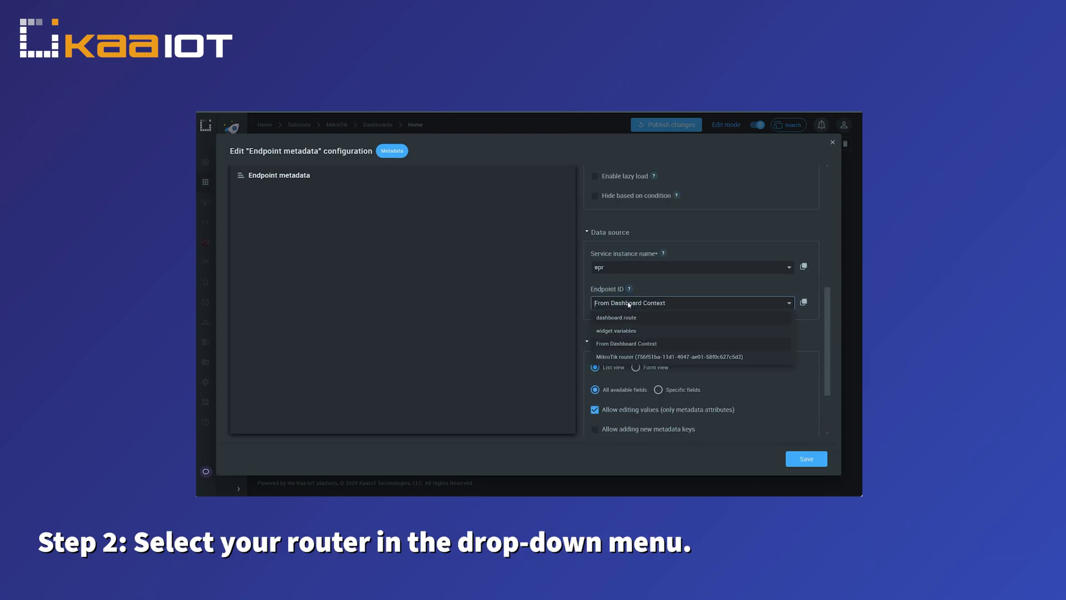
click(639, 357)
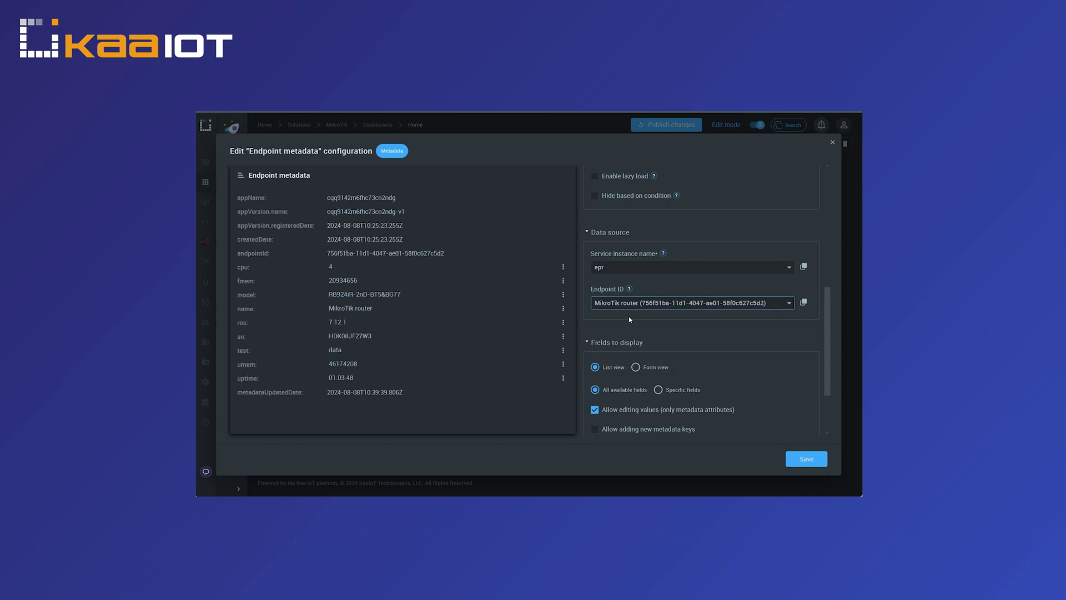
click(806, 458)
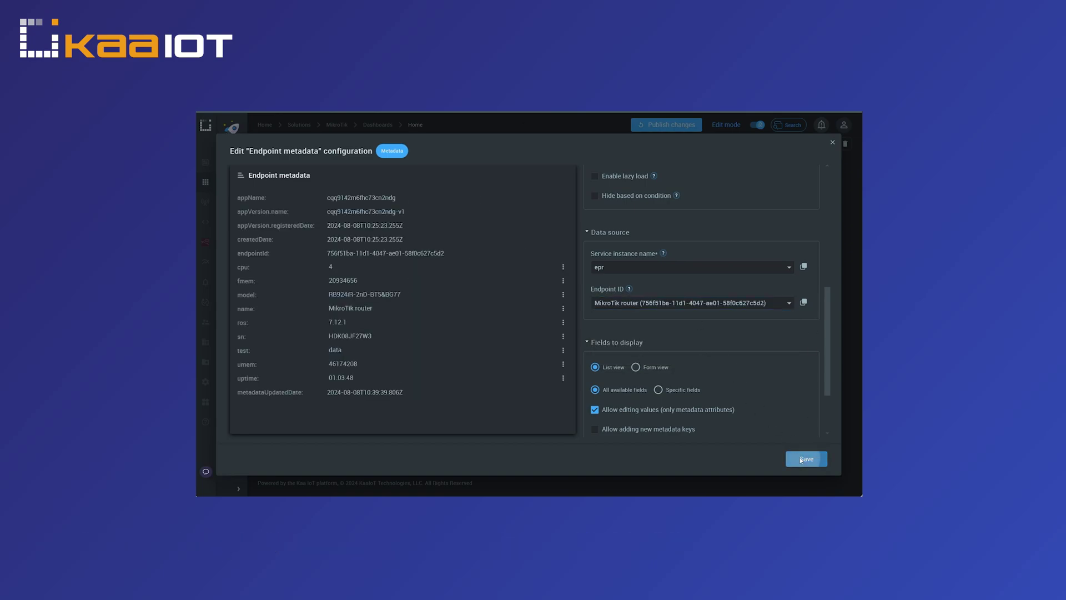
drag(495, 270, 499, 433)
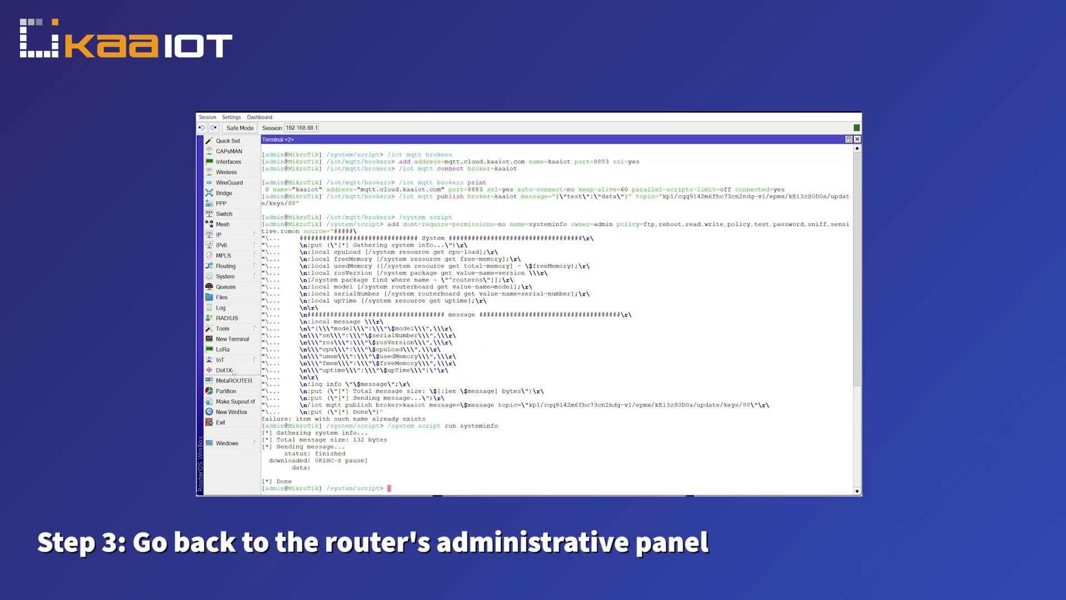
Create a scheduler entry running '/system script run systeminfo' at a 00:10:00 interval.
click(225, 276)
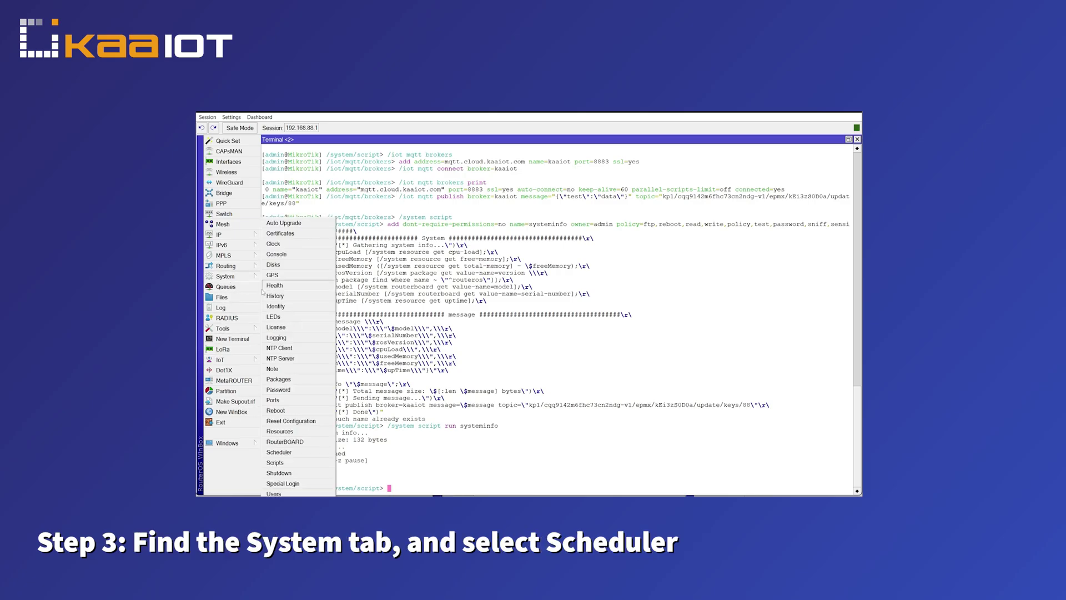
click(281, 452)
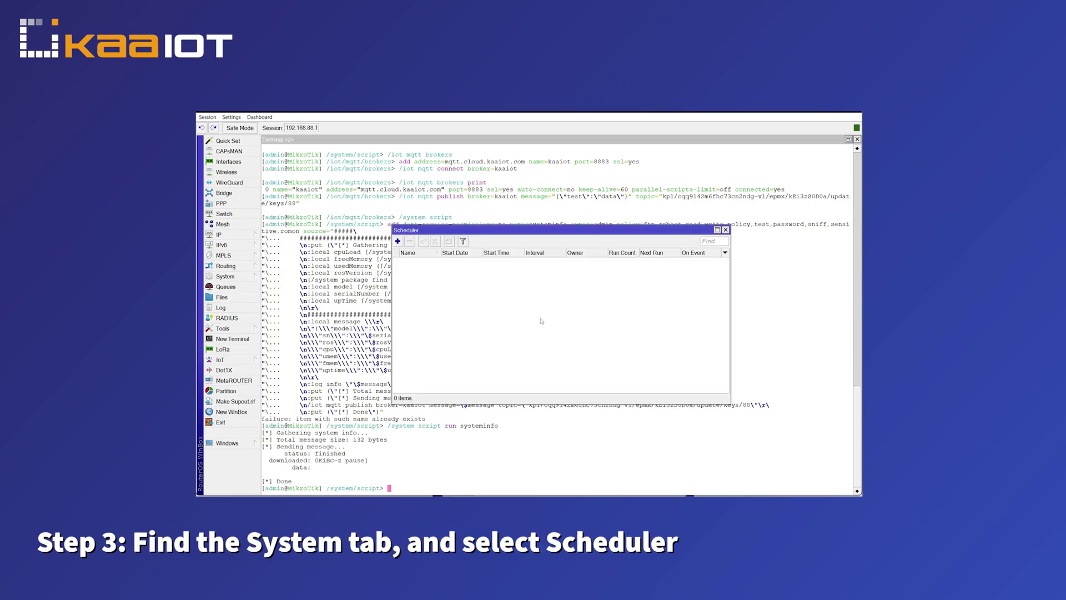
click(398, 241)
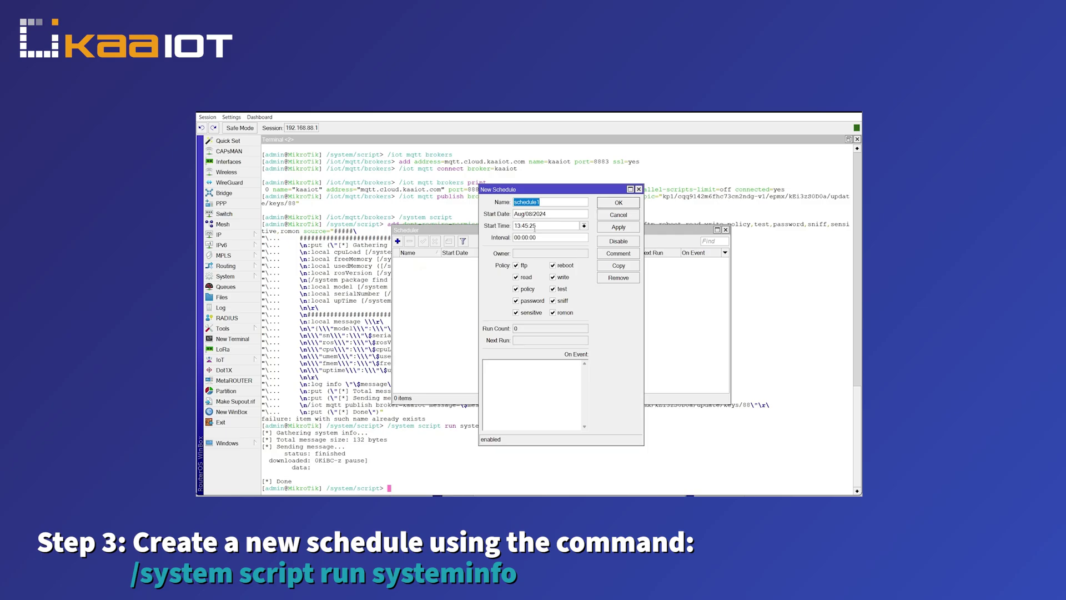
text(/system script run systeminfo)
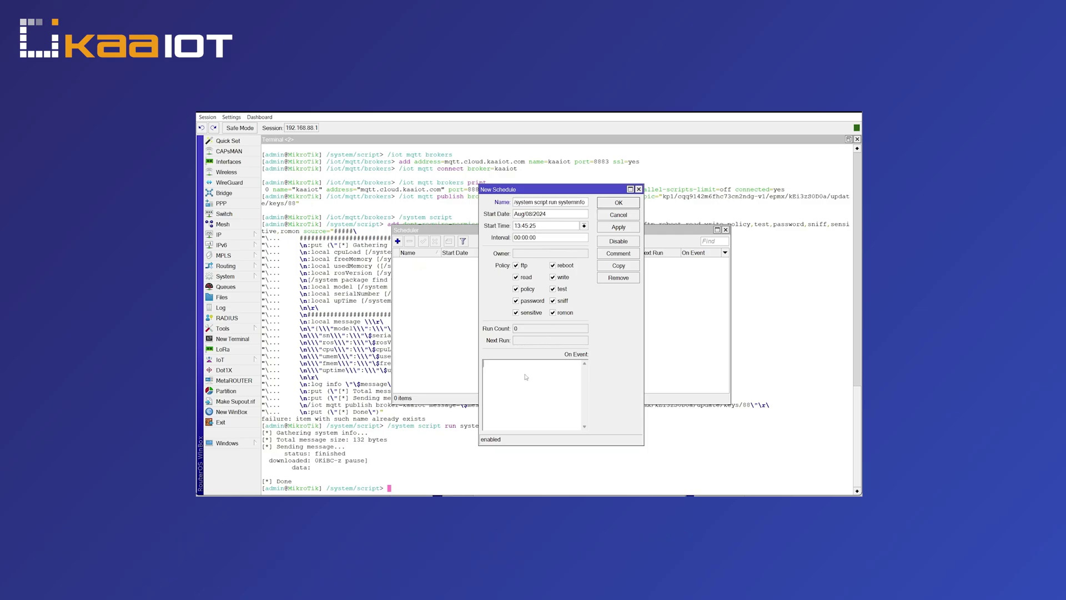
text(/system script run systeminfo)
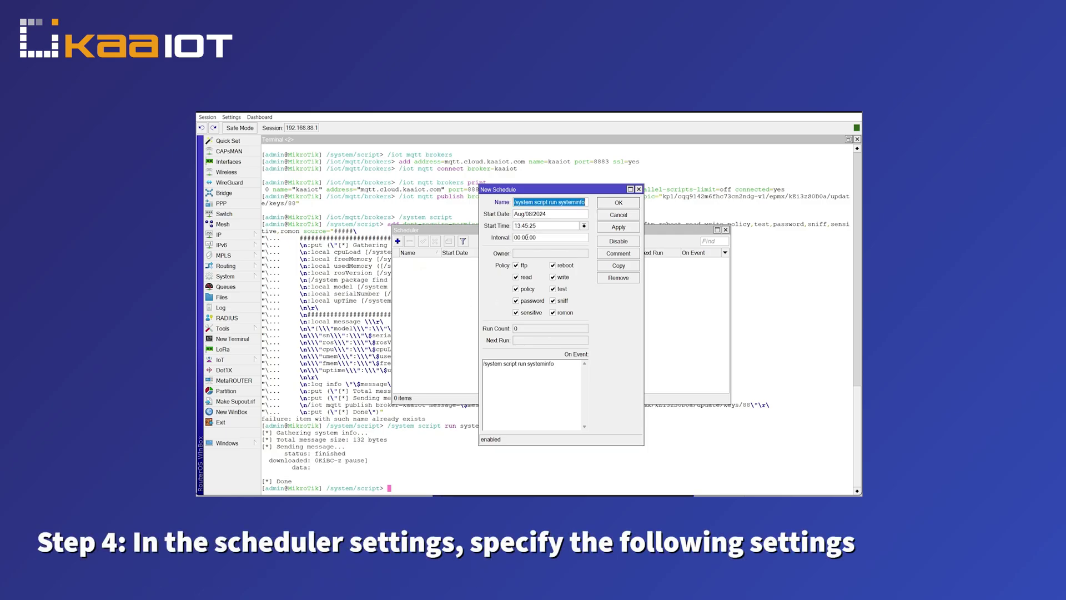
click(527, 237)
text(10)
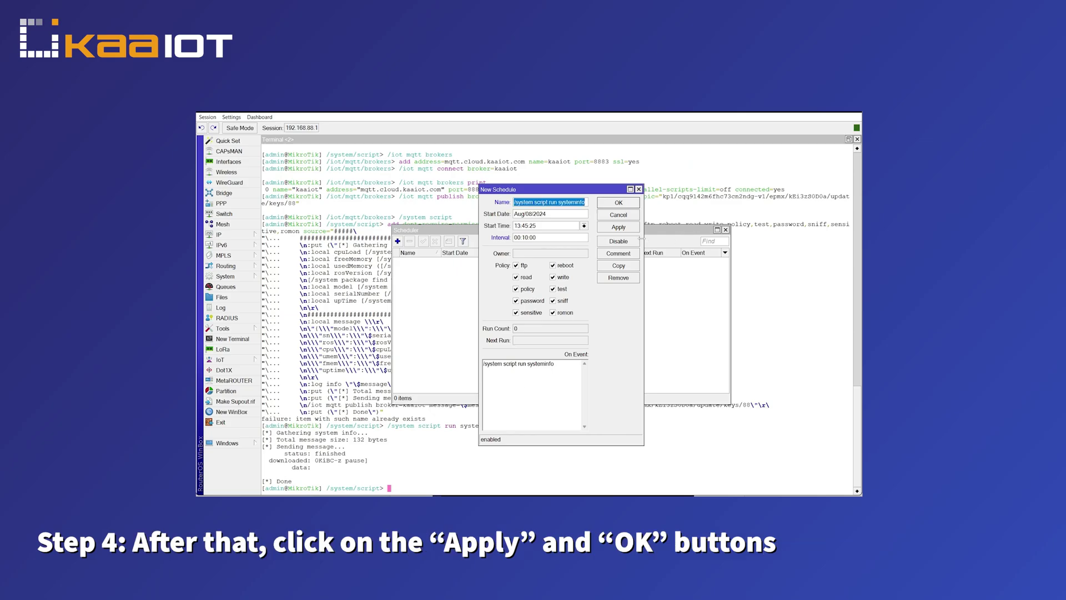
click(617, 227)
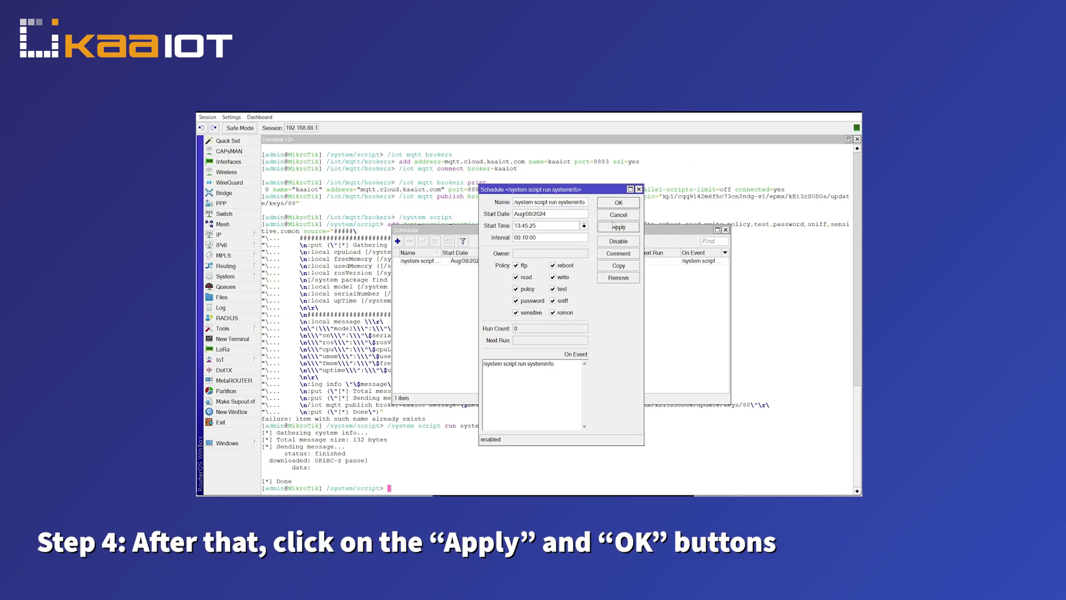
click(618, 203)
click(653, 260)
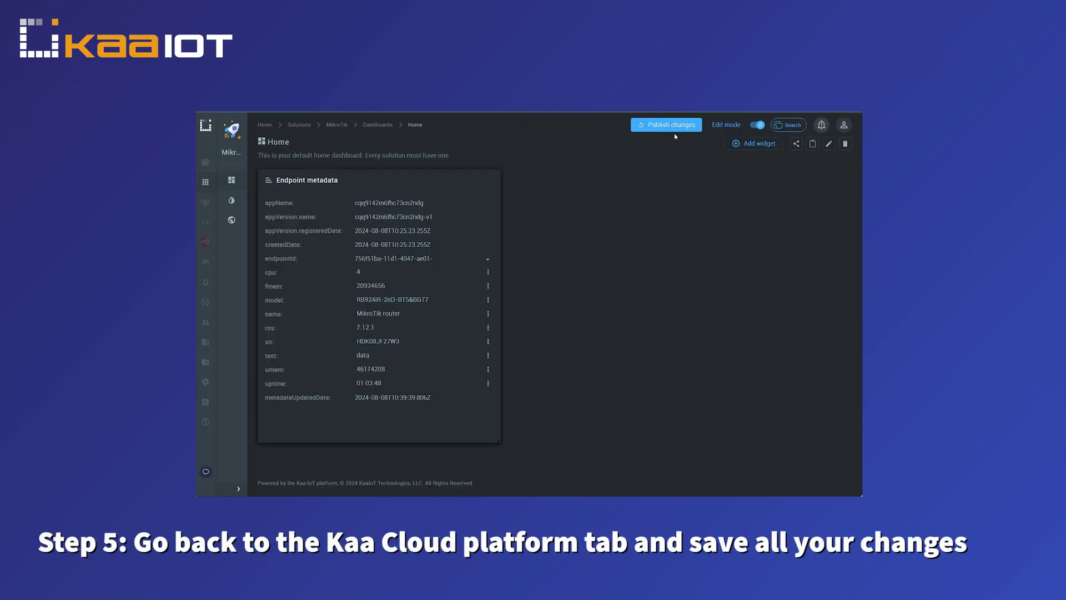
Publish the Home dashboard changes and confirm saving them.
click(671, 126)
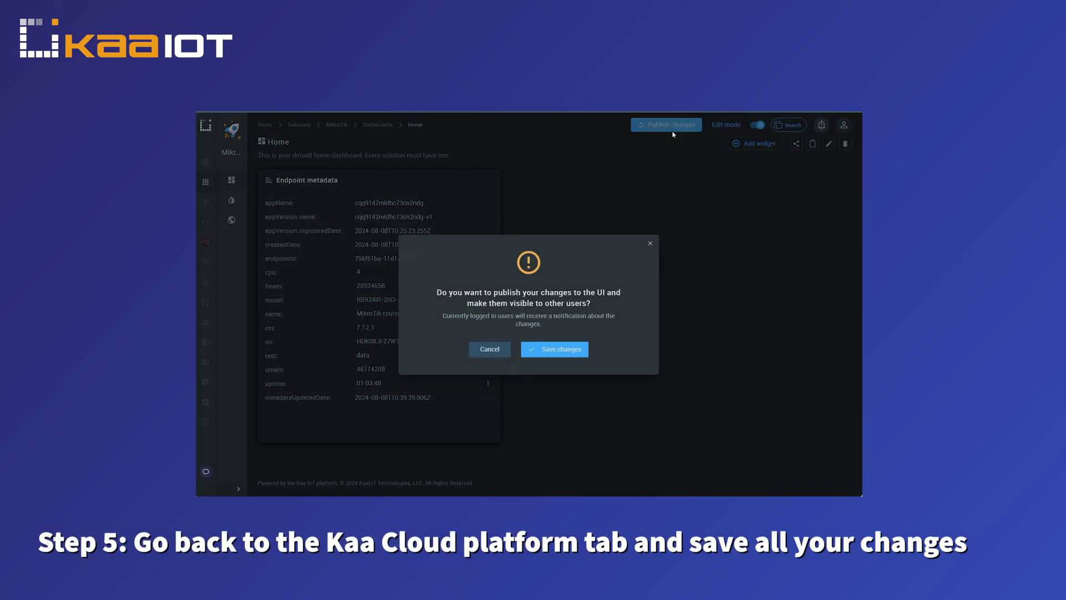
click(576, 348)
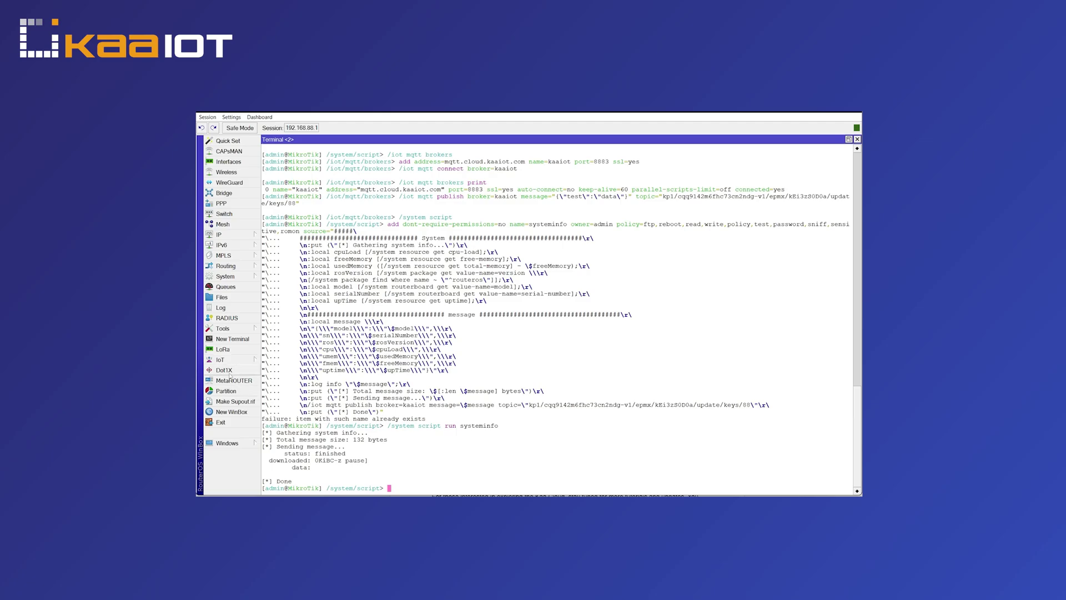
Open IoT > MQTT to view the kaaiot broker on port 8883 with SSL.
click(232, 361)
click(277, 381)
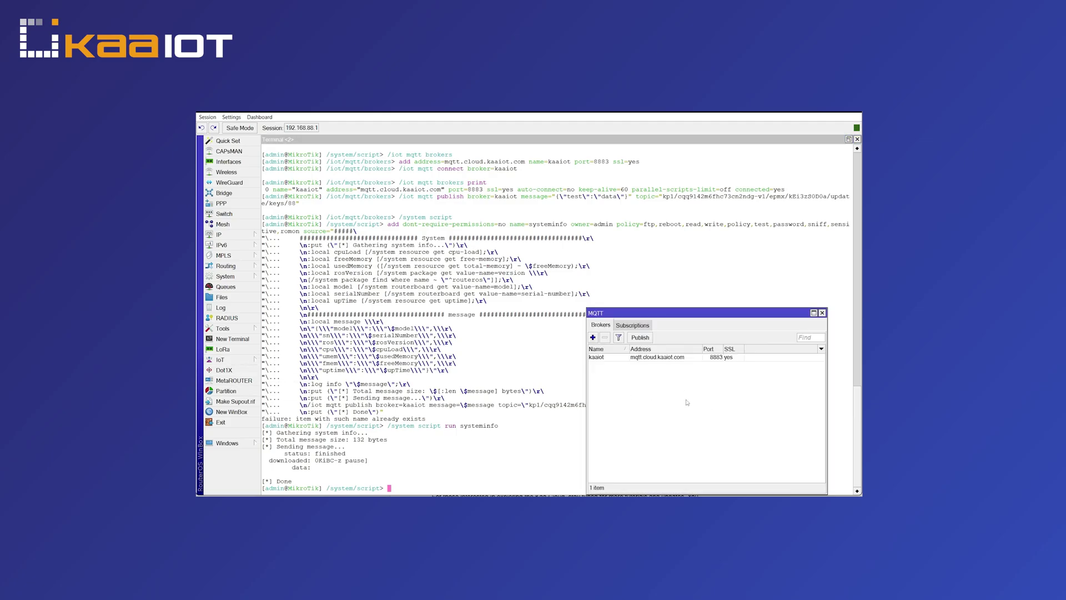